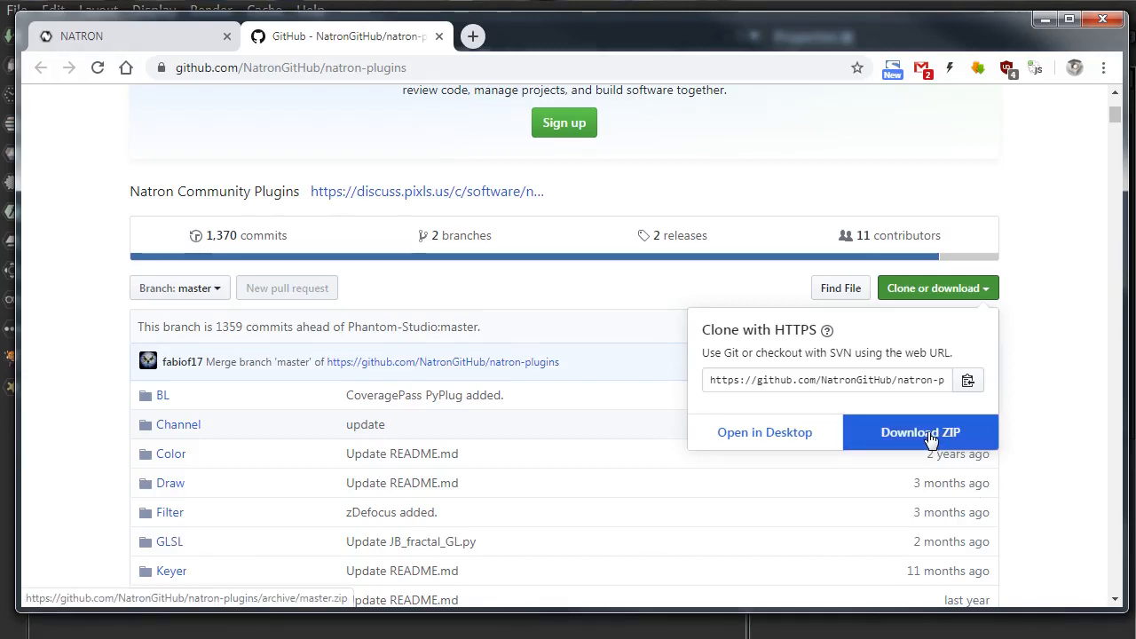
Step: Show the clone and download options of the natron-plugins repository, including its ZIP download
click(1041, 446)
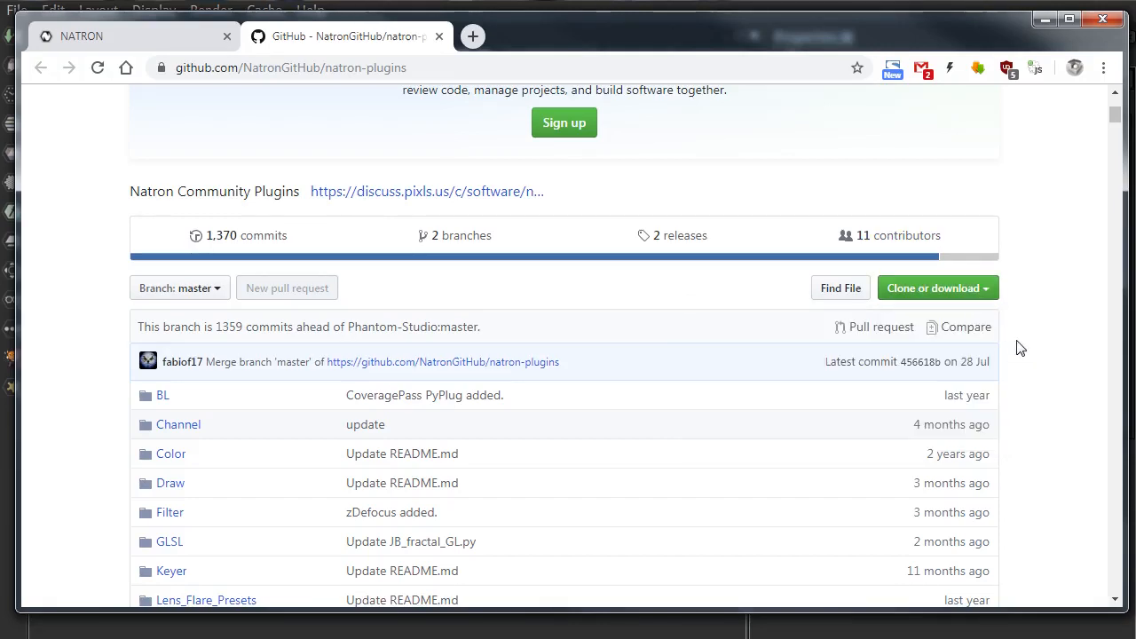
click(965, 295)
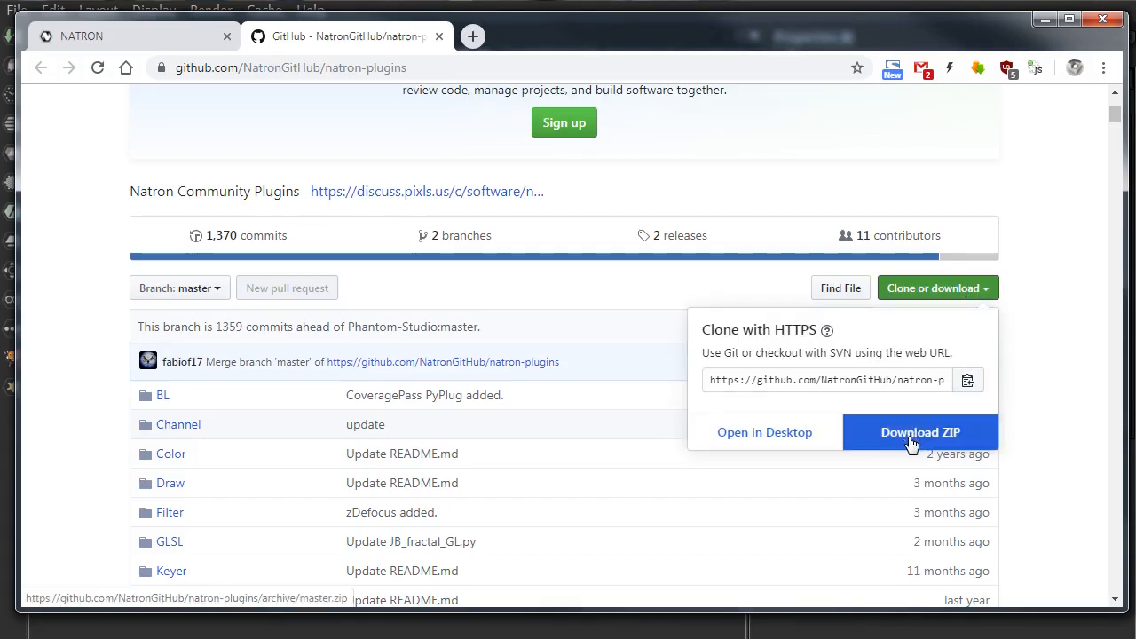
click(1082, 440)
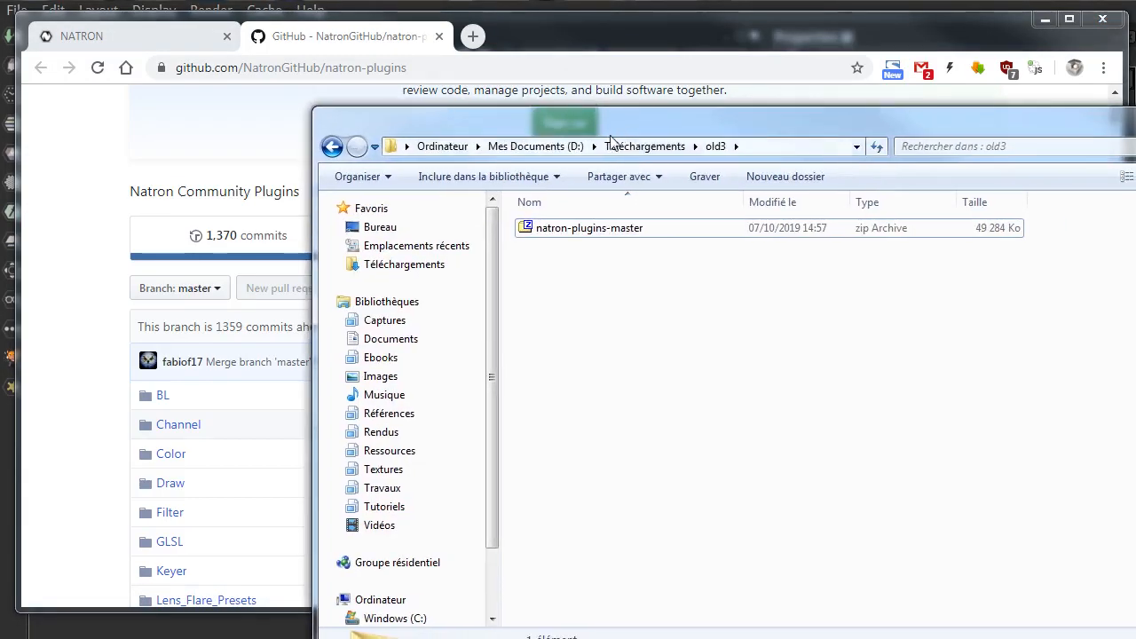
Step: Select the downloaded natron-plugins-master zip archive, and reposition and resize its Explorer window to fit on screen
click(552, 233)
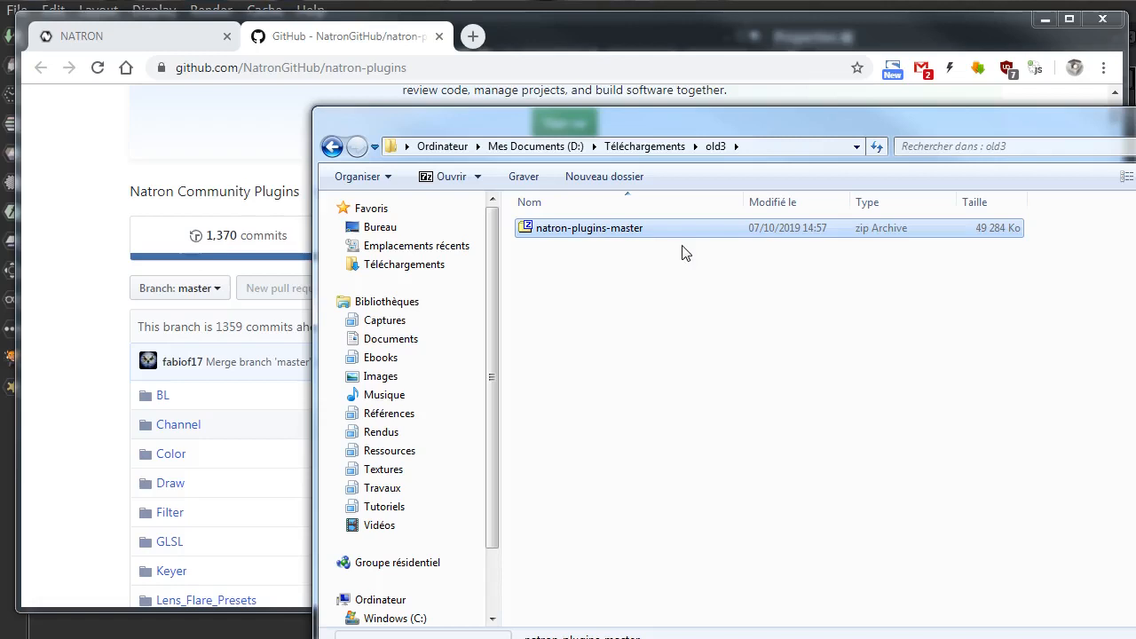
drag(904, 119, 751, 125)
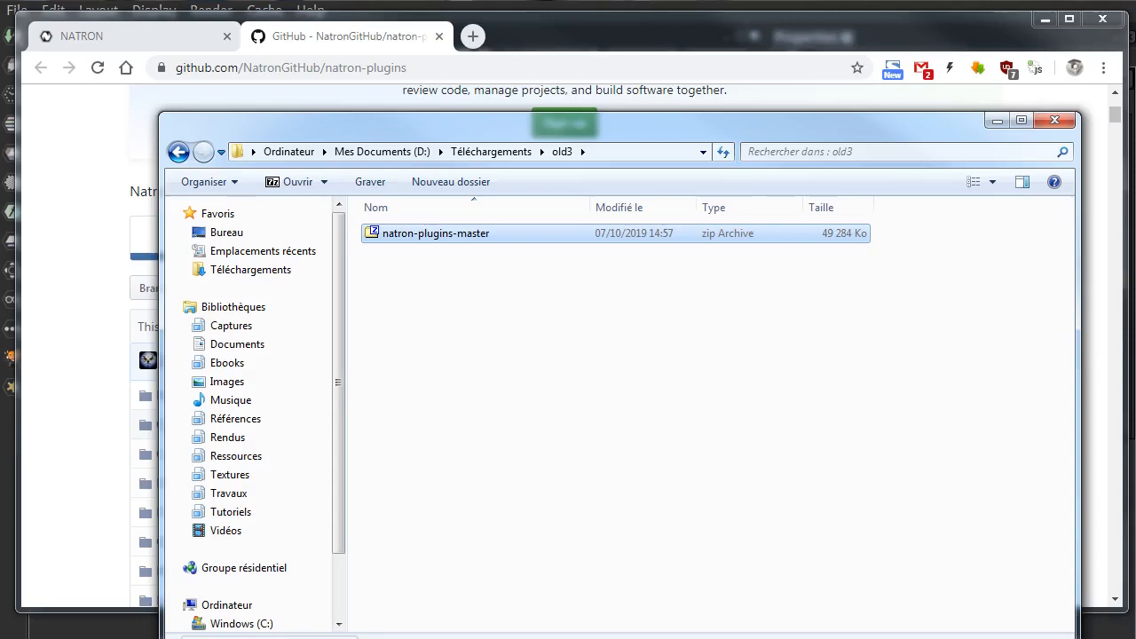
drag(620, 633, 619, 465)
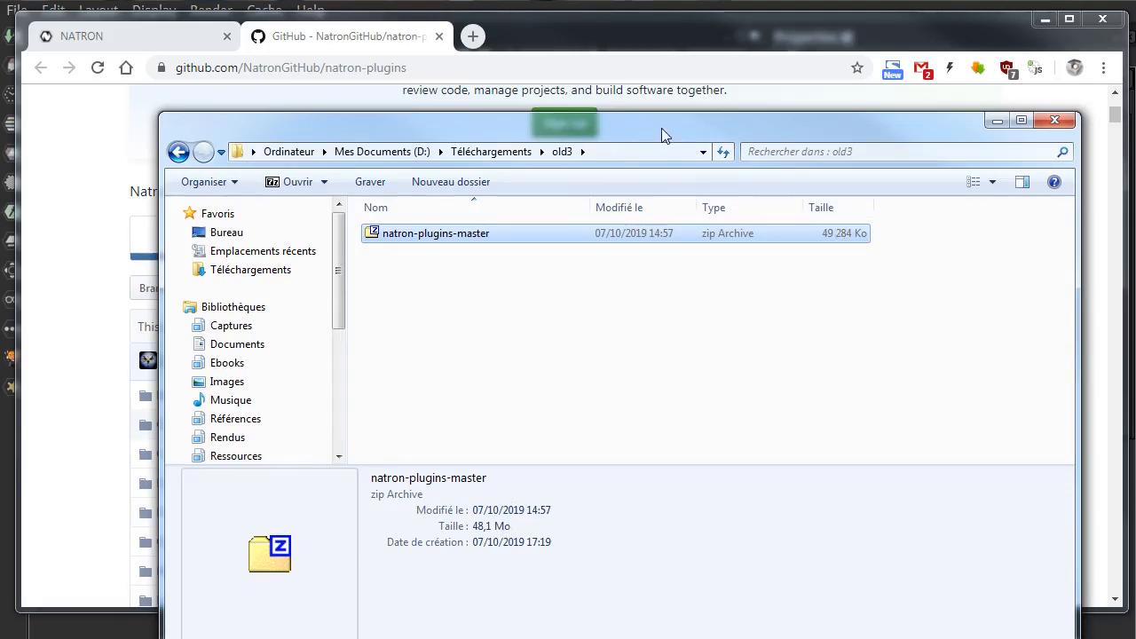
drag(661, 128, 674, 98)
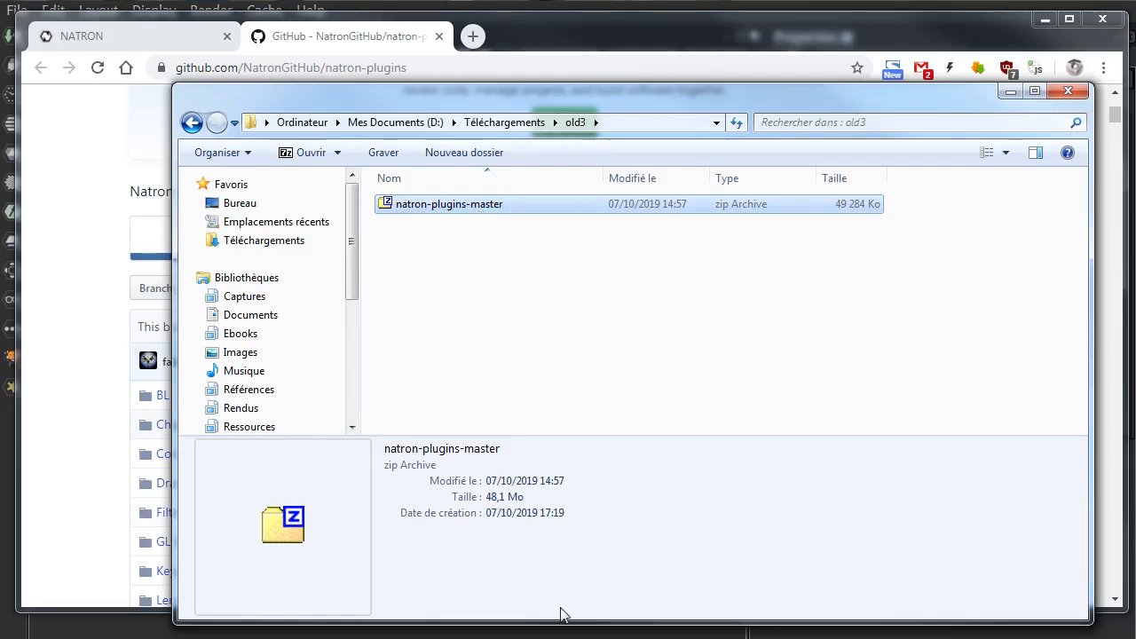
drag(560, 618, 558, 638)
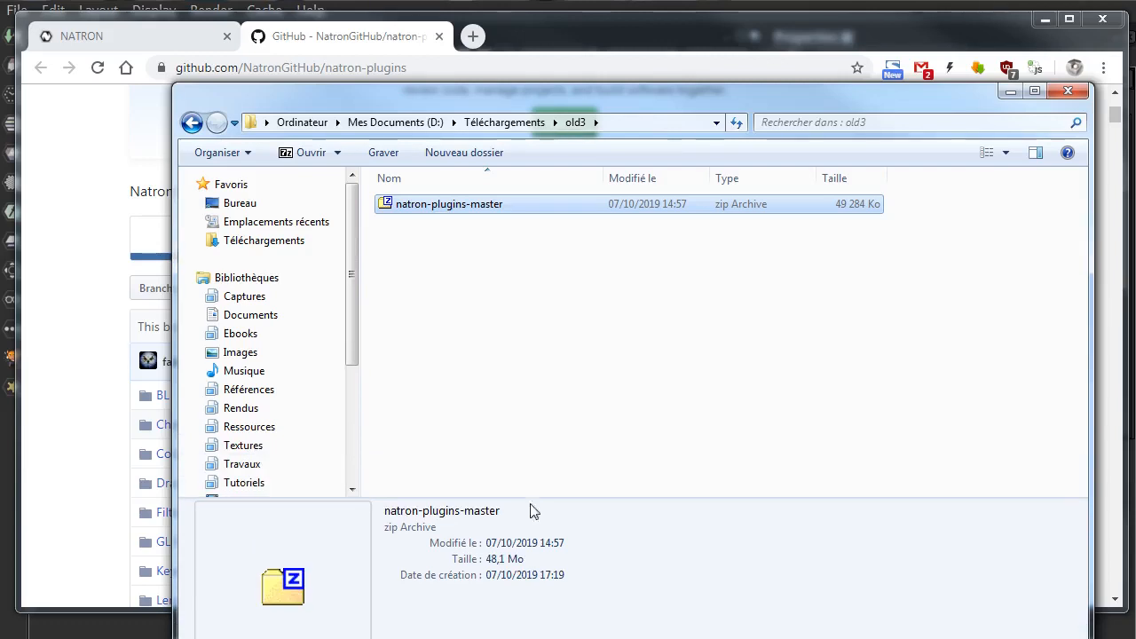
Step: Close the natron-plugins GitHub page and minimise the browser
click(673, 55)
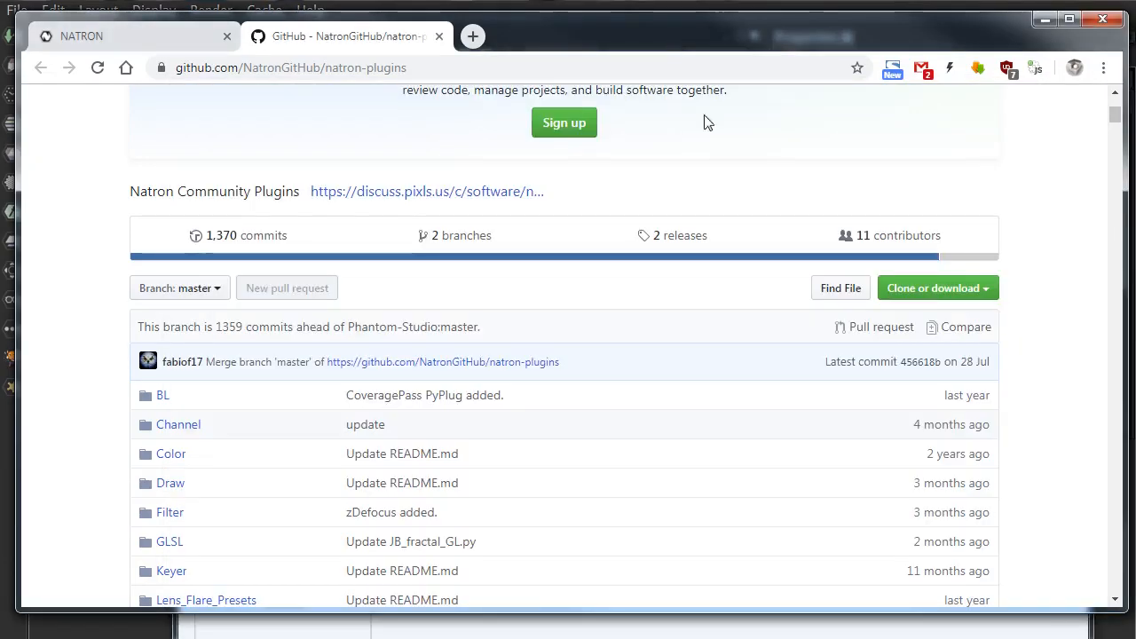
click(439, 37)
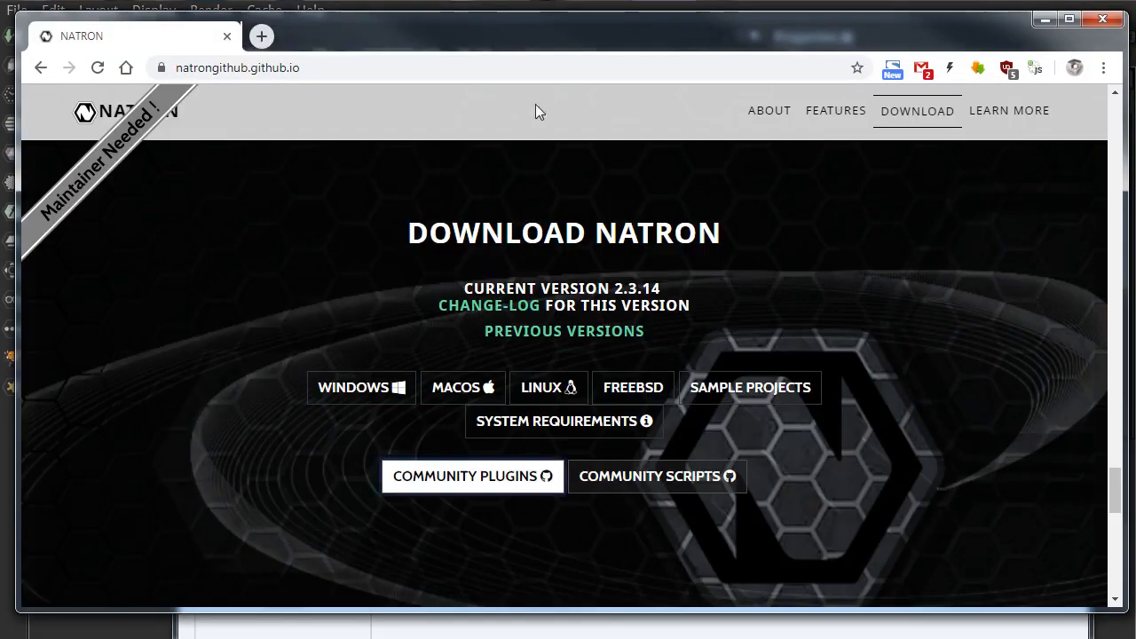
click(1046, 20)
Step: Extract the natron-plugins-master zip archive with 7-Zip into its own natron-plugins-master folder
click(383, 229)
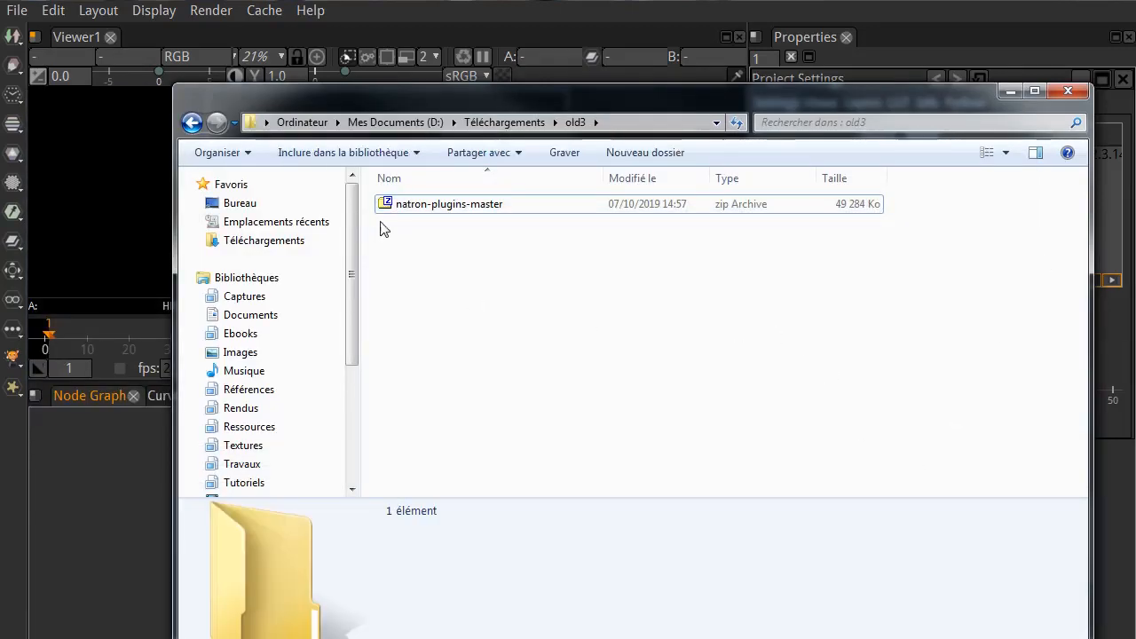
click(524, 208)
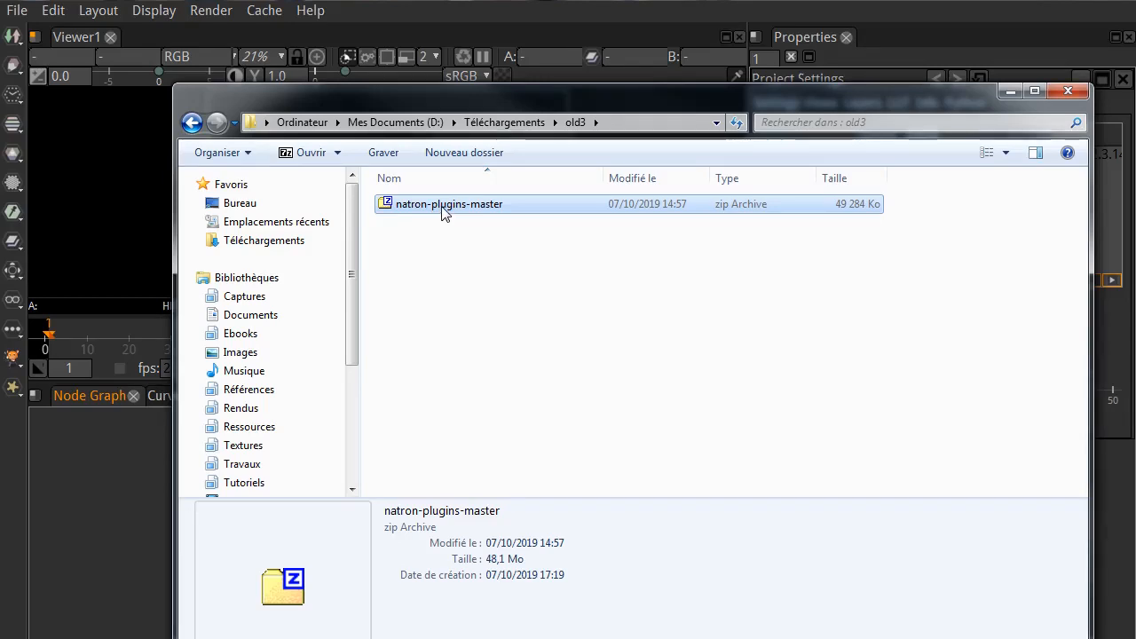
right_click(442, 212)
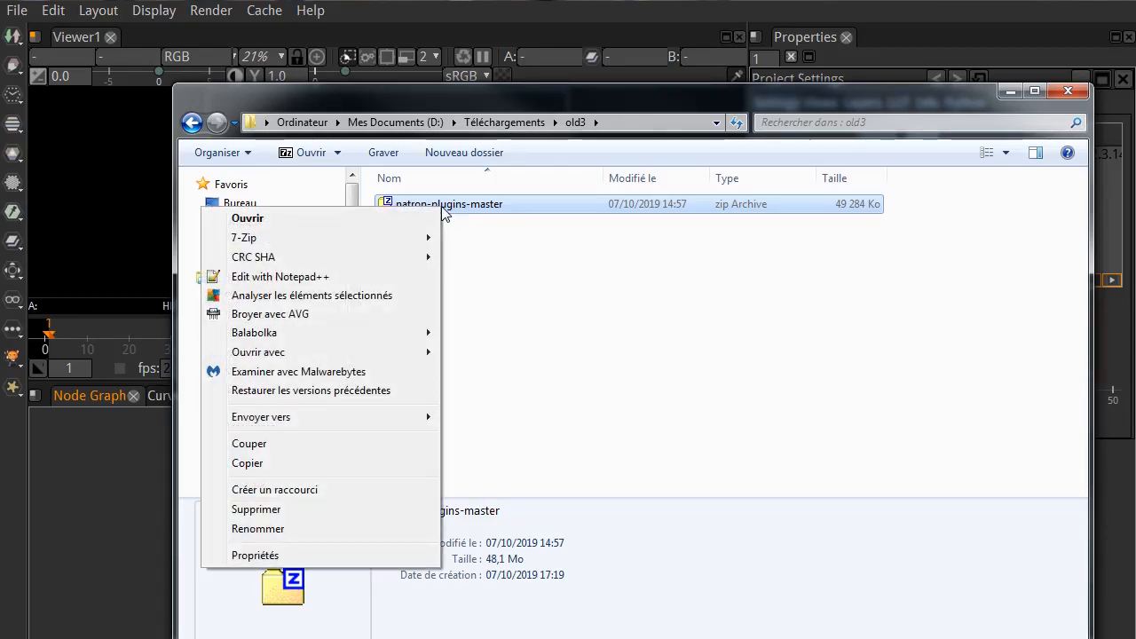
mouse_move(379, 246)
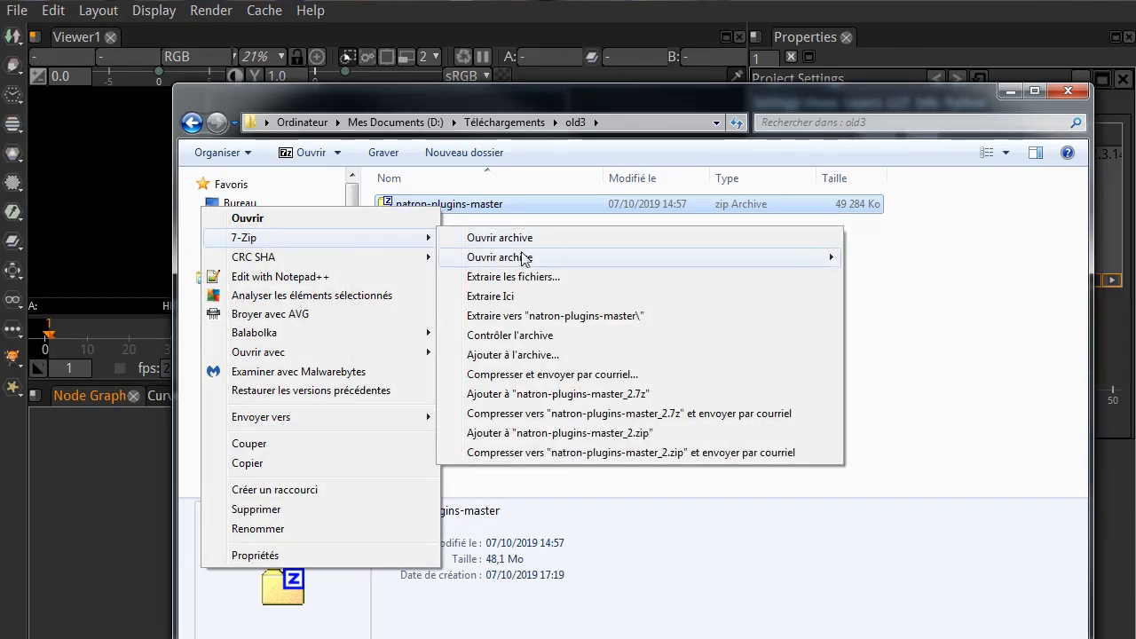
click(584, 317)
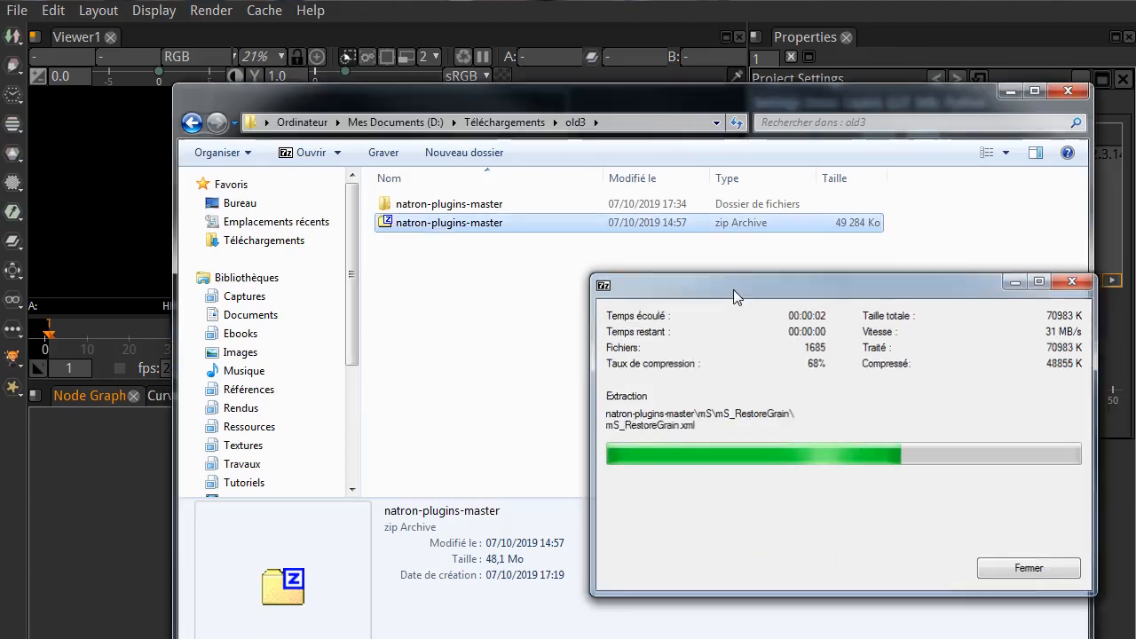
Step: Browse the extracted natron-plugins-master folder and examine the plugin files inside BL, Color, bl_Bytes
click(451, 210)
double_click(495, 212)
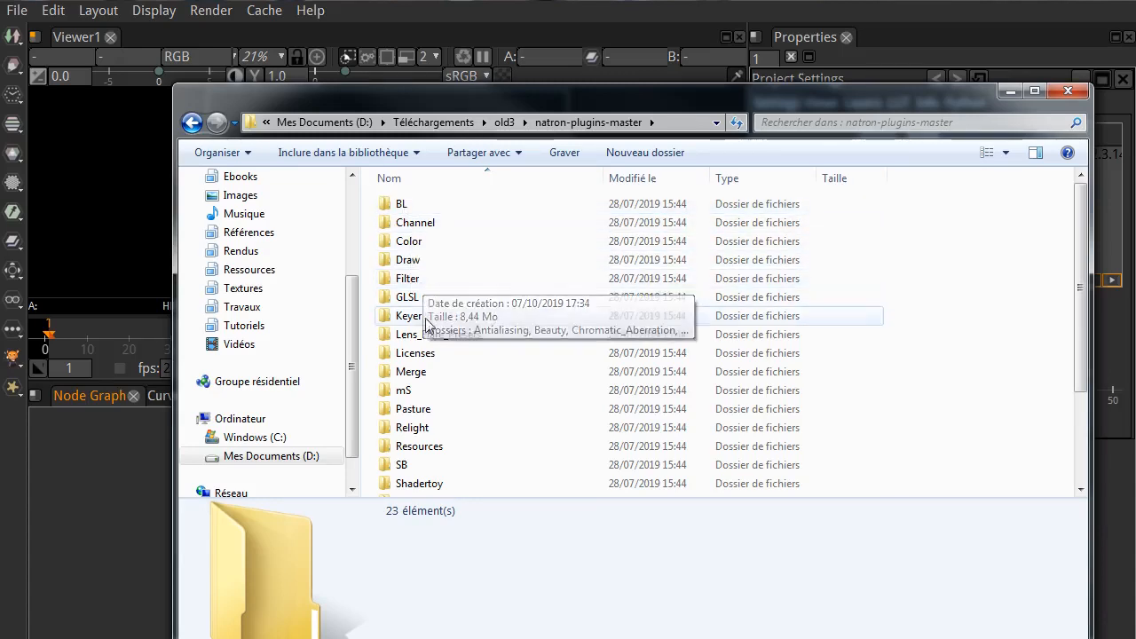
scroll(474, 367, down, 2)
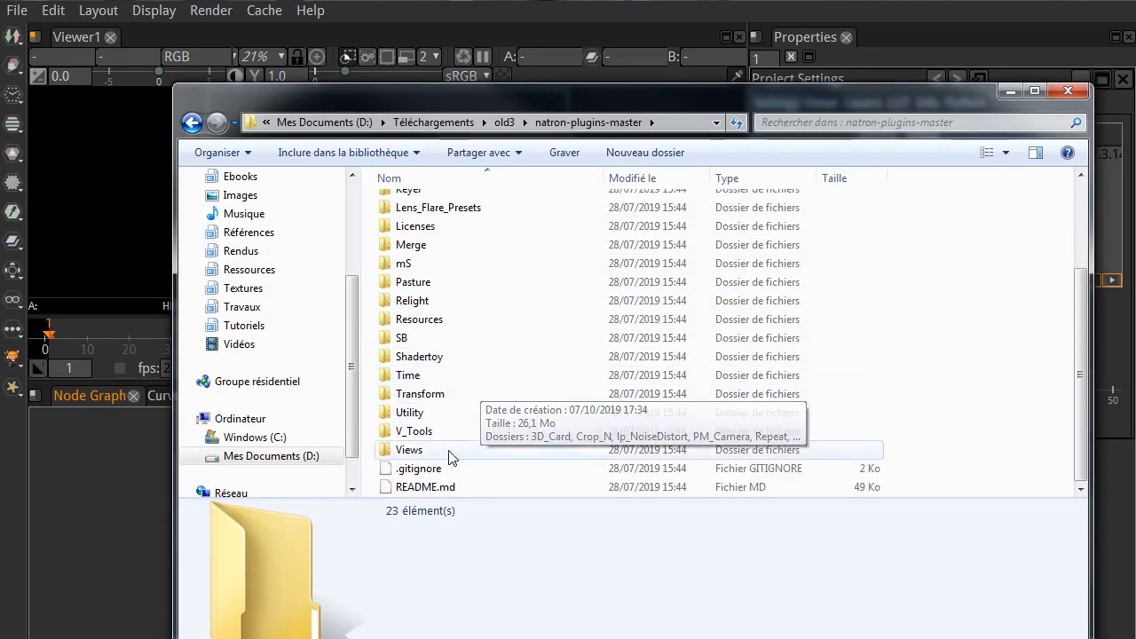
scroll(448, 457, up, 2)
click(416, 208)
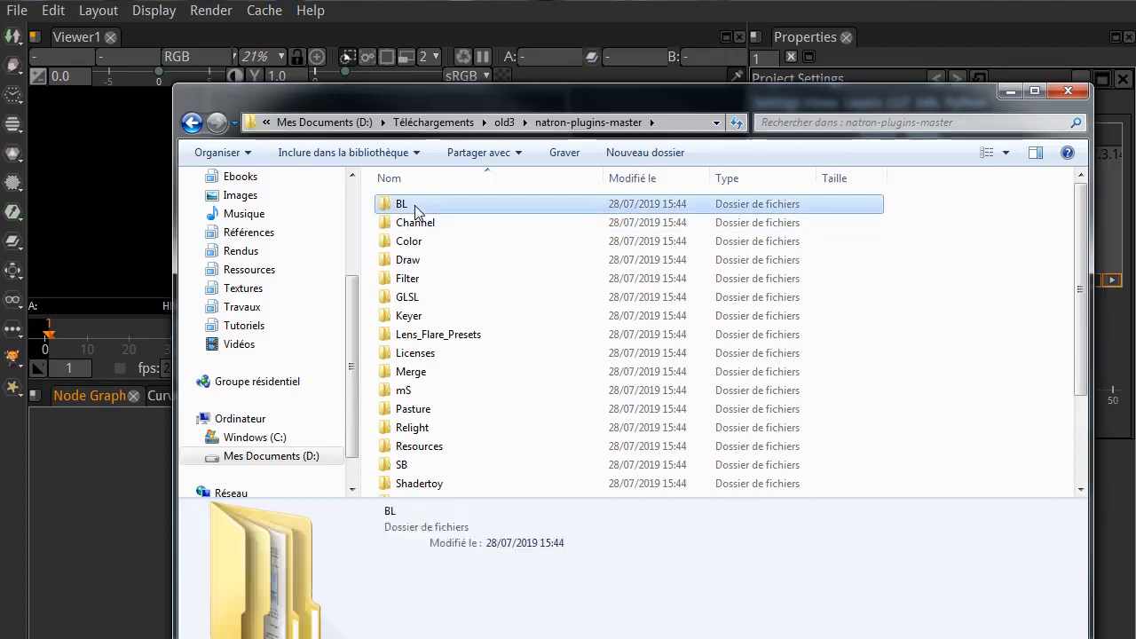
double_click(415, 208)
double_click(427, 209)
double_click(419, 206)
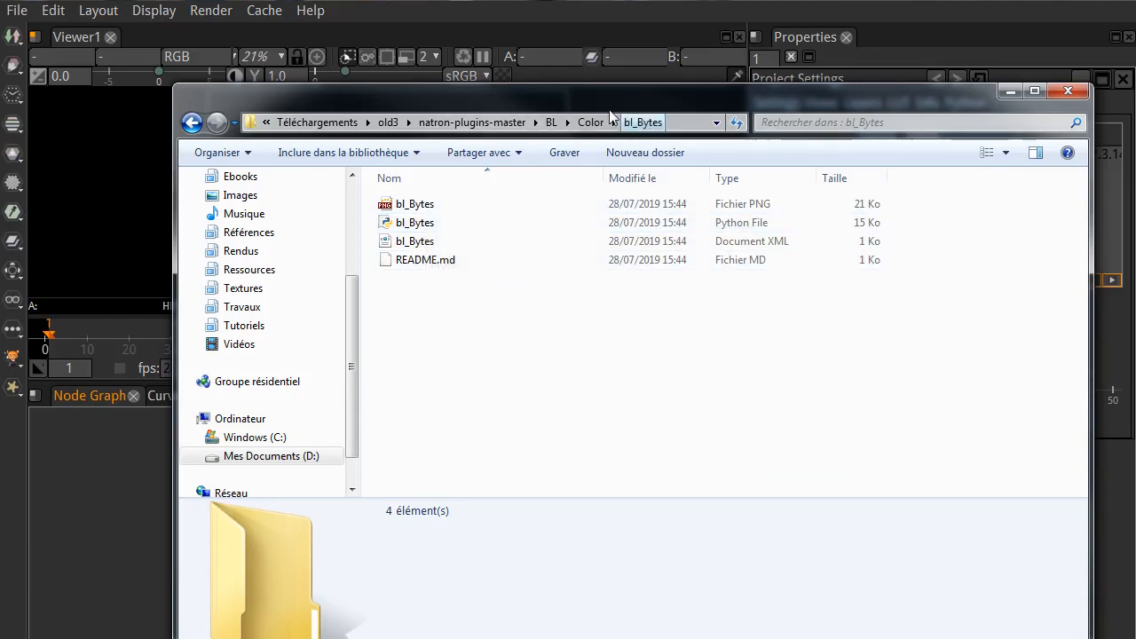
click(472, 122)
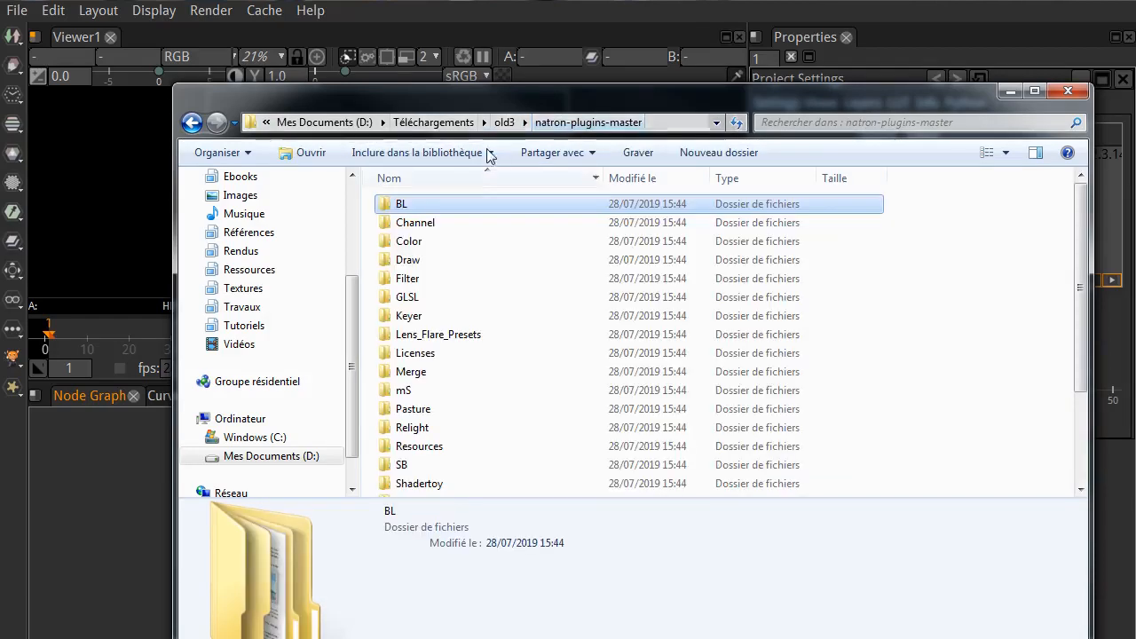
Step: Examine the Flare_anamorphic, Flare_Bokeh and Flare_Prism presets inside the Lens_Flare_Presets folder
double_click(437, 335)
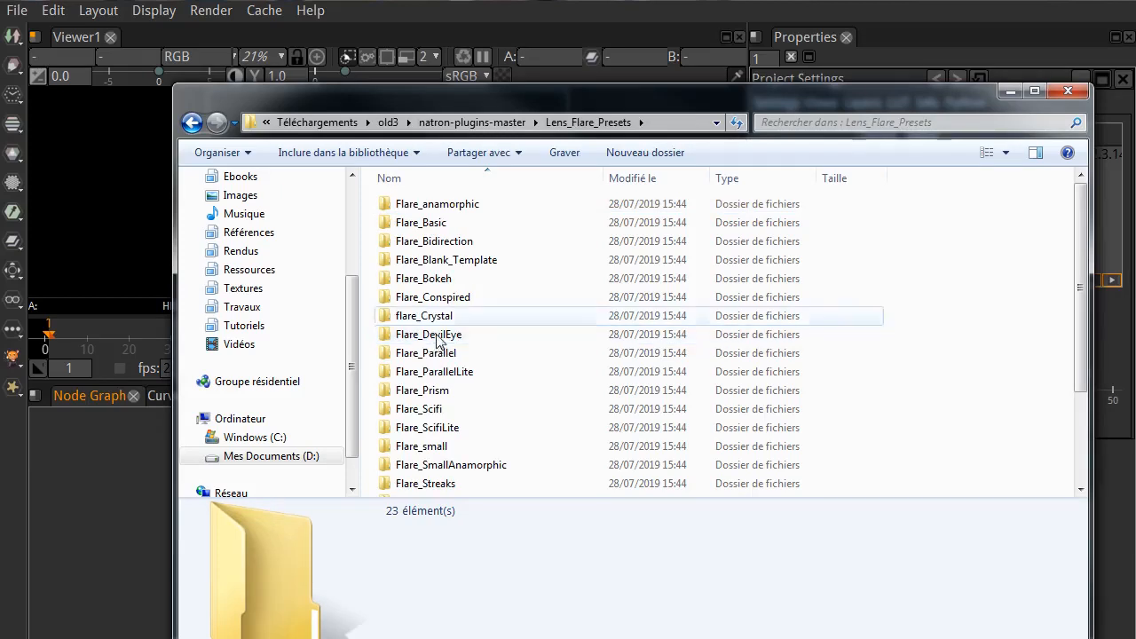
double_click(434, 208)
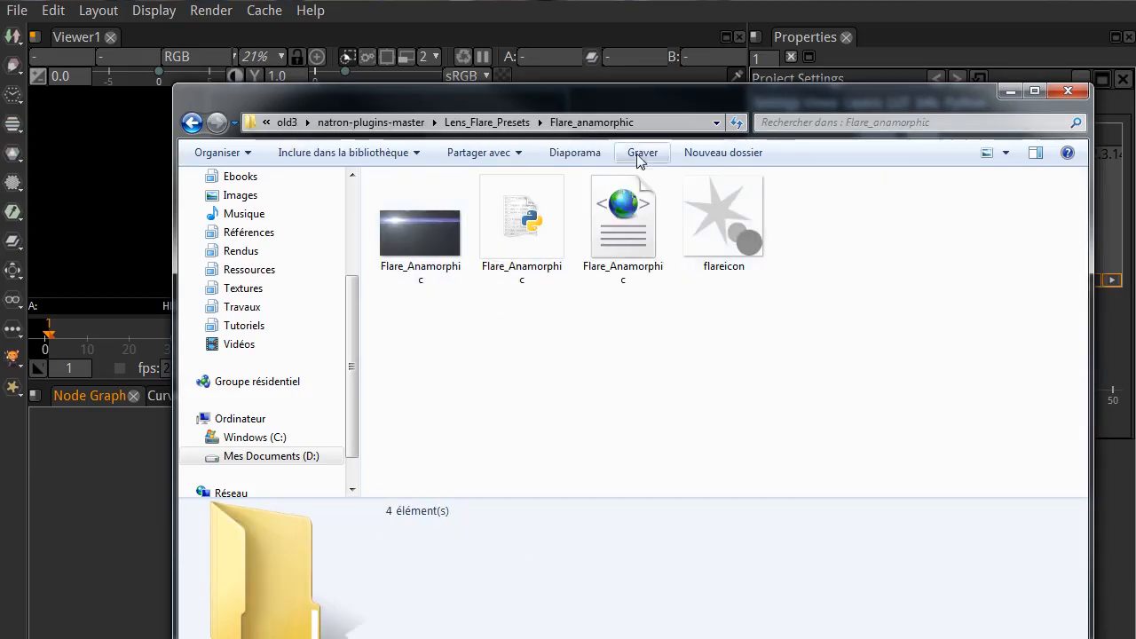
click(485, 122)
double_click(426, 278)
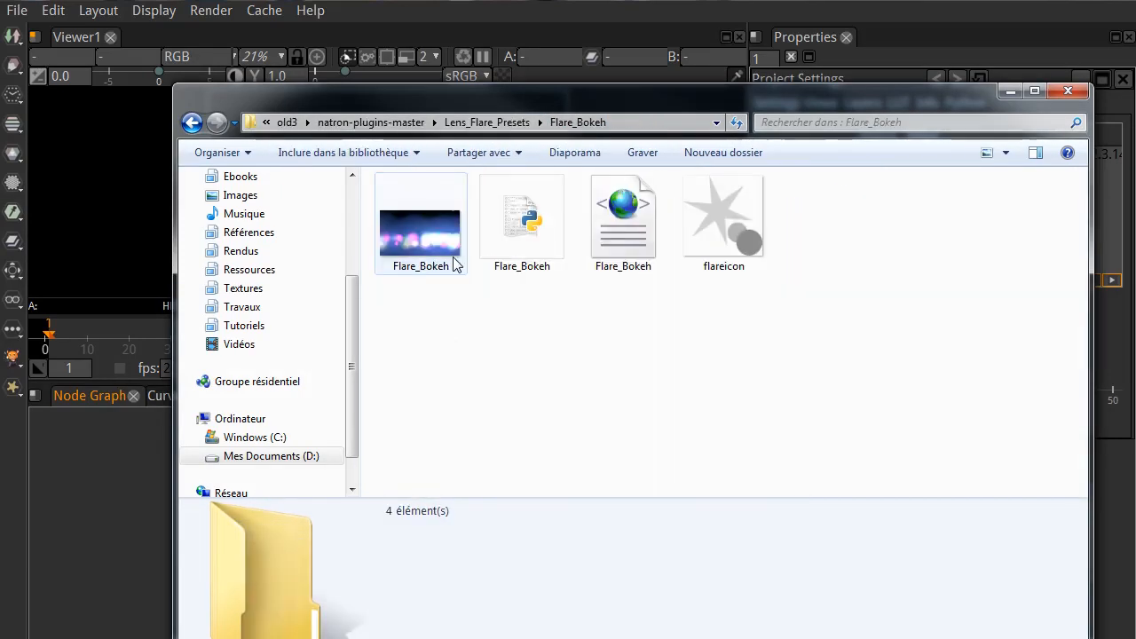
click(484, 123)
double_click(422, 390)
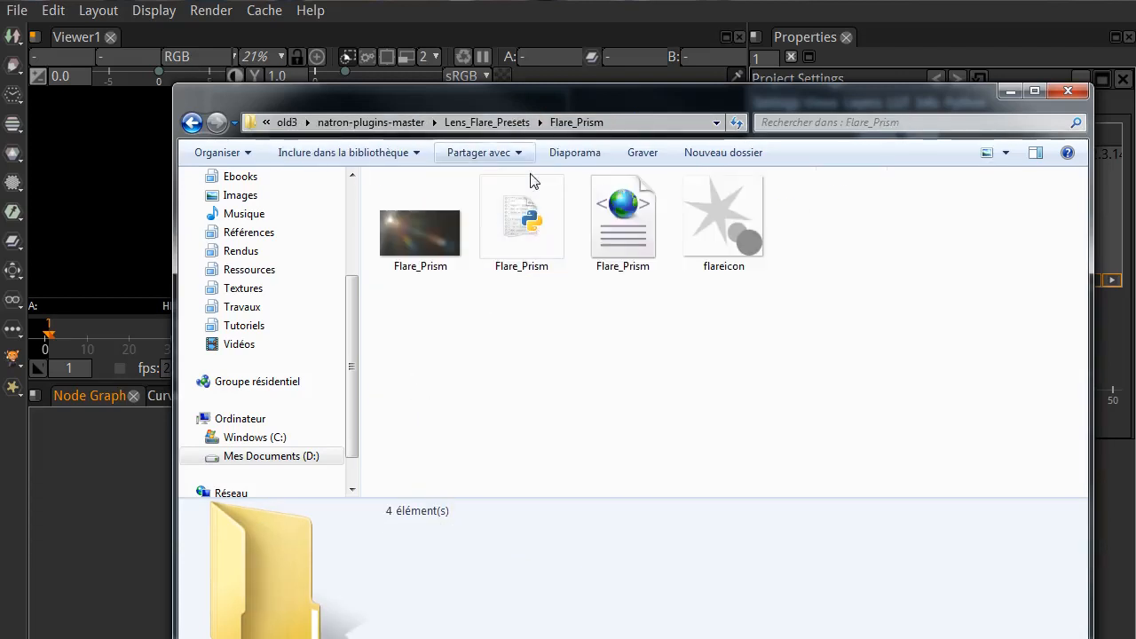
click(485, 122)
click(470, 122)
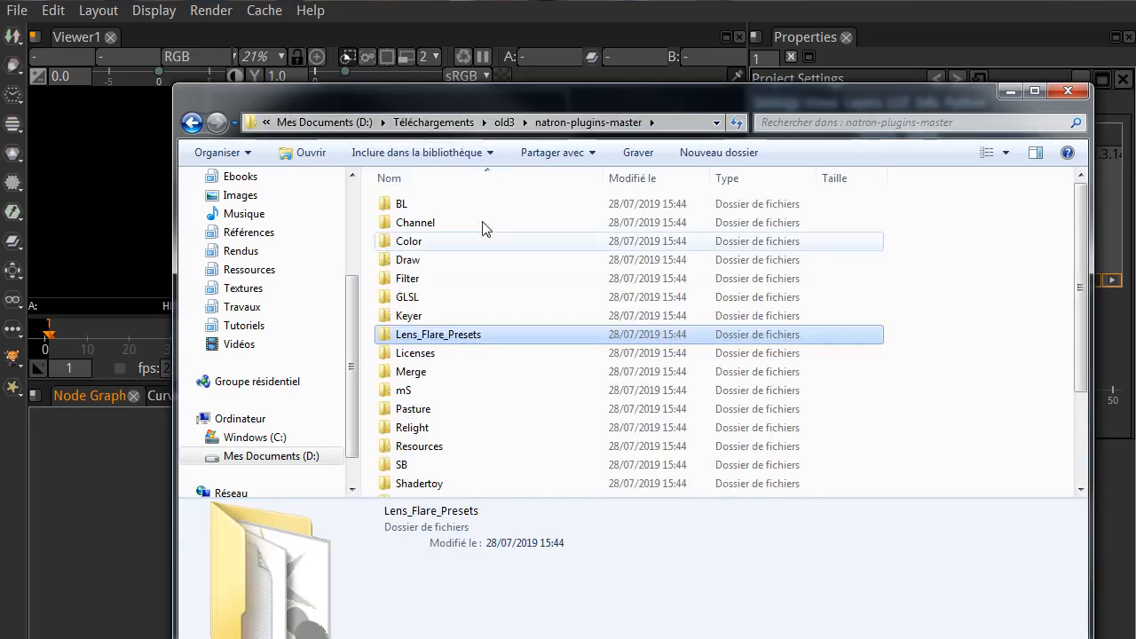
Step: Return to the old3 folder and point out the extracted natron-plugins-master folder
click(505, 123)
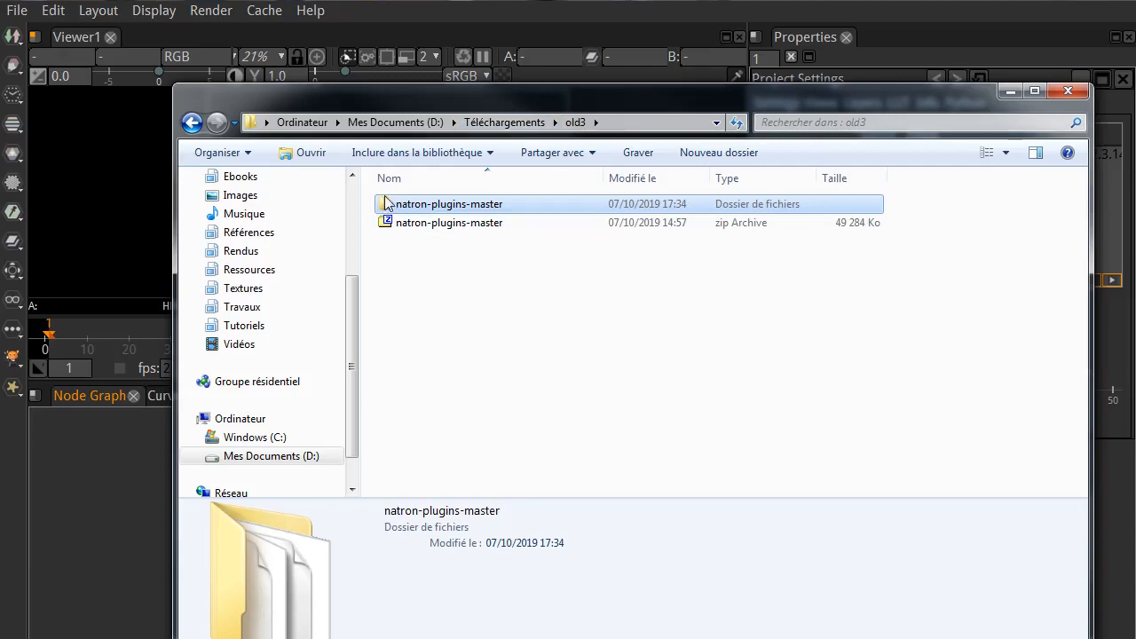
click(507, 210)
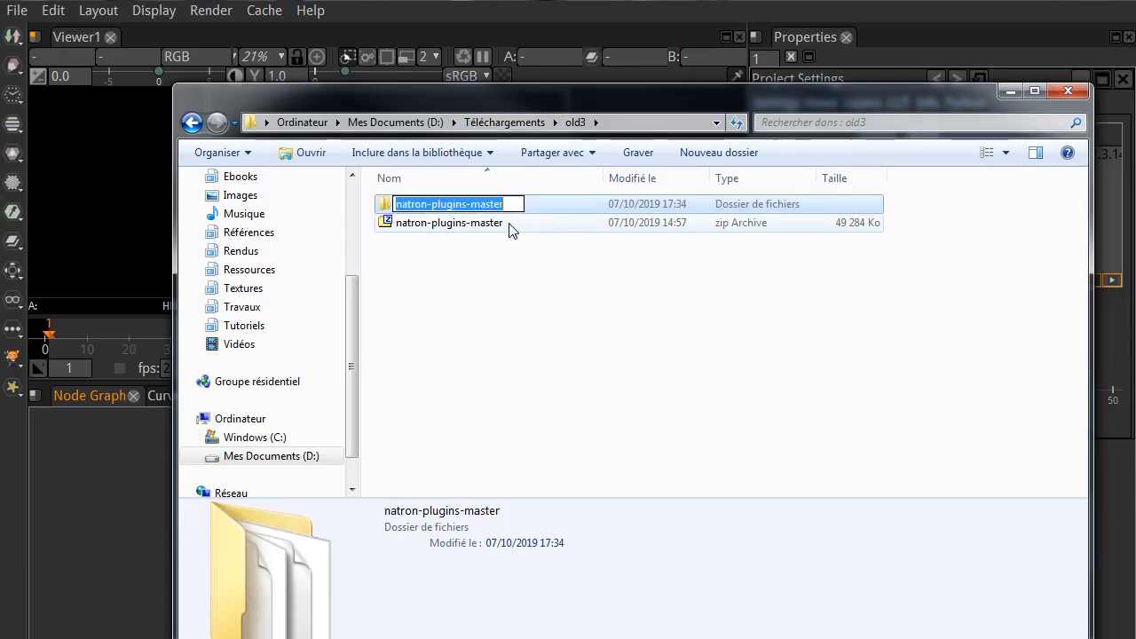
click(610, 353)
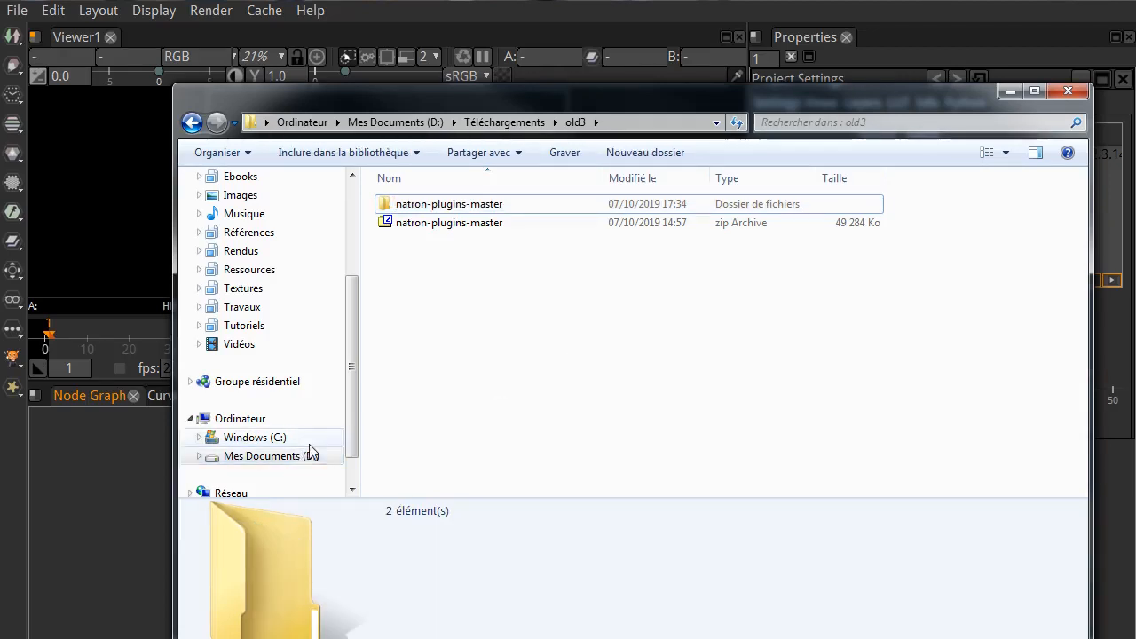
Step: Select the full folder path D:\natron-plugins-master and move the Explorer window out of Natron's way
drag(629, 102, 1135, 195)
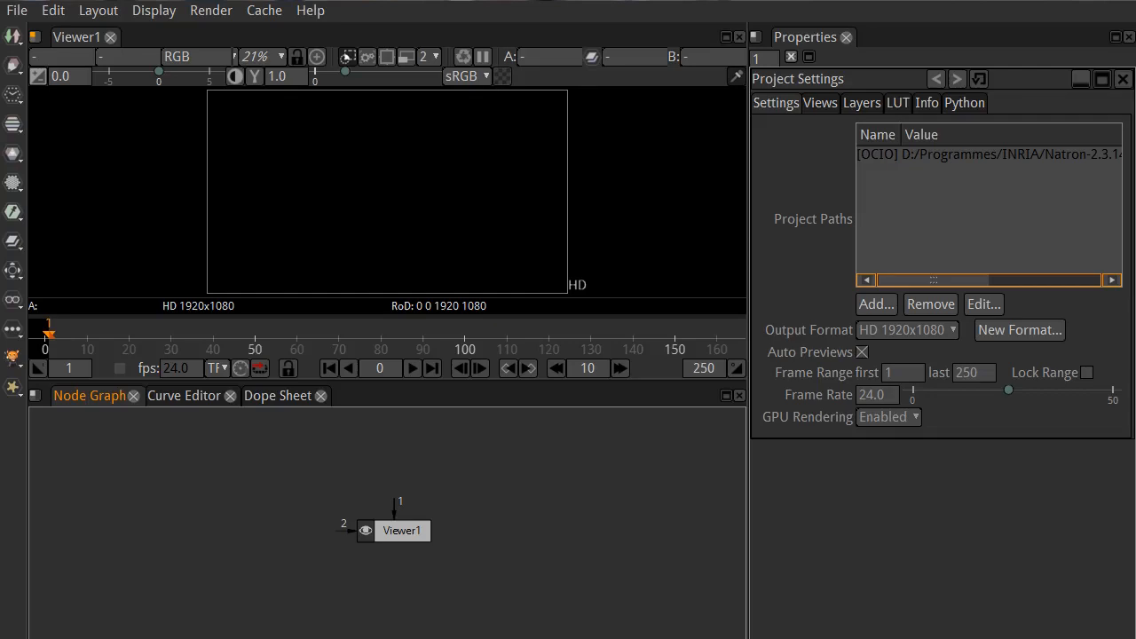
drag(1135, 196, 629, 100)
click(632, 124)
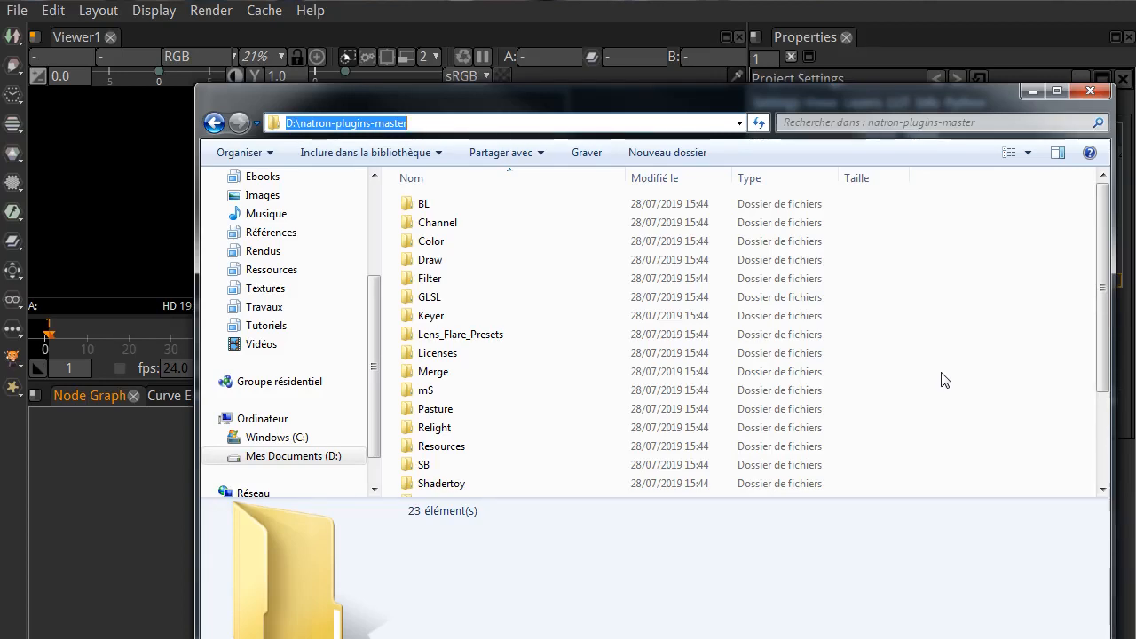
click(955, 371)
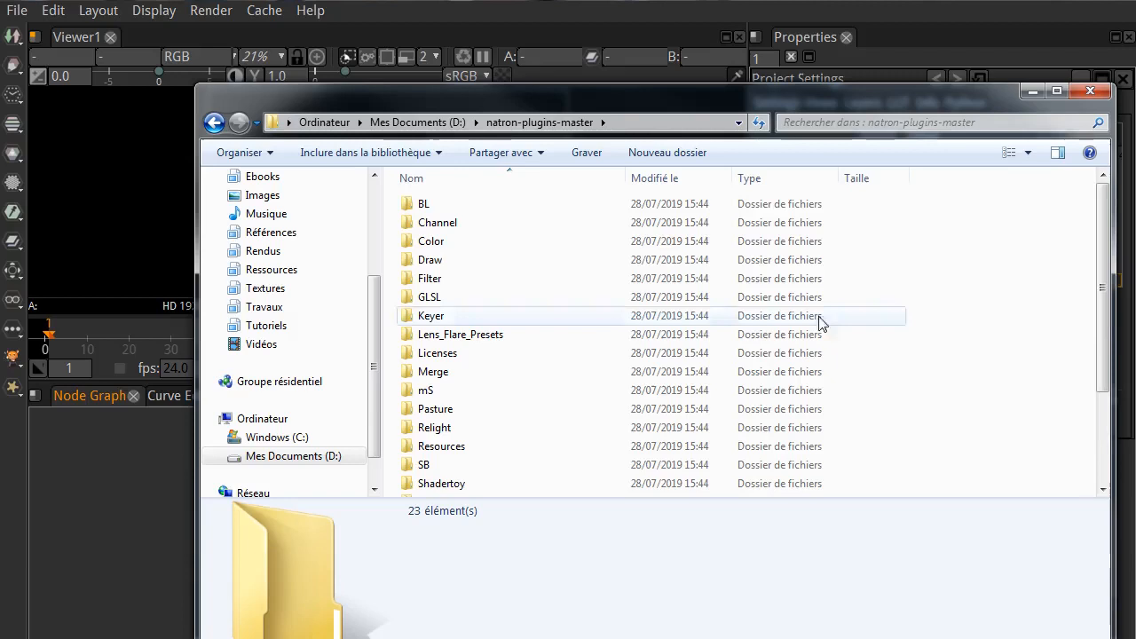
click(677, 126)
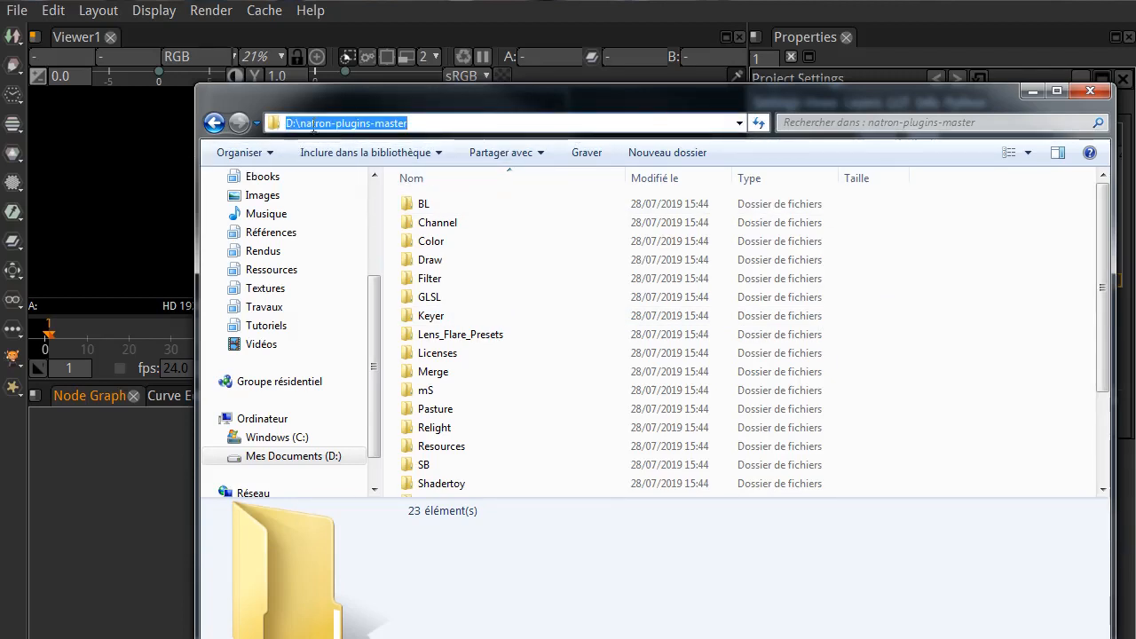
drag(469, 107, 1135, 213)
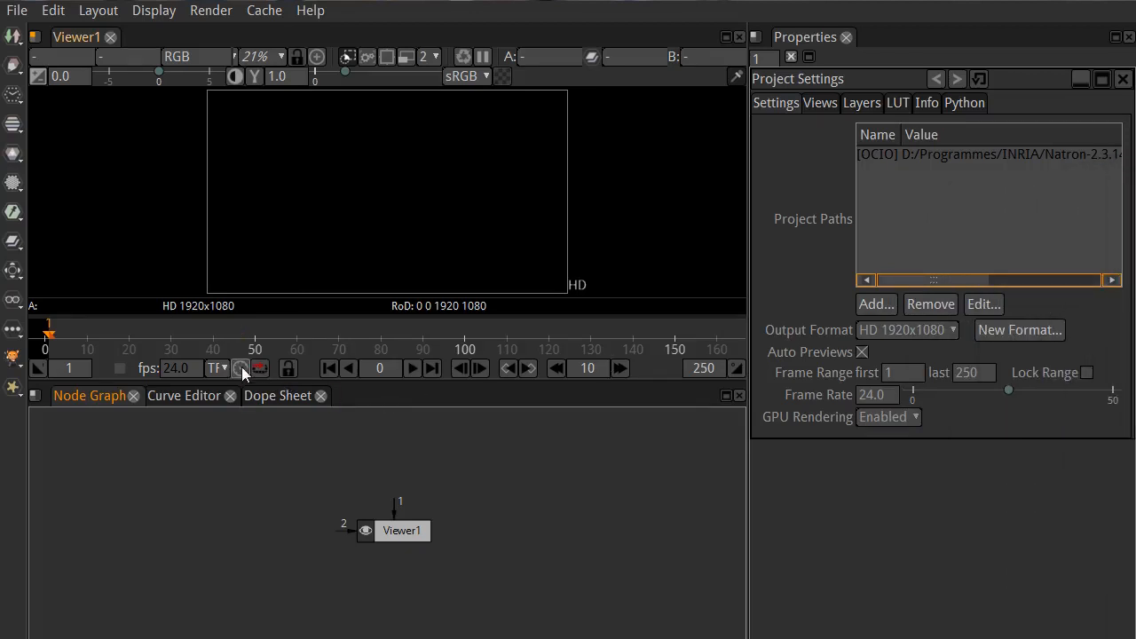
Step: Show the Plug-ins preferences in an enlarged window and review the OpenFX and PyPlugs search path settings
click(49, 14)
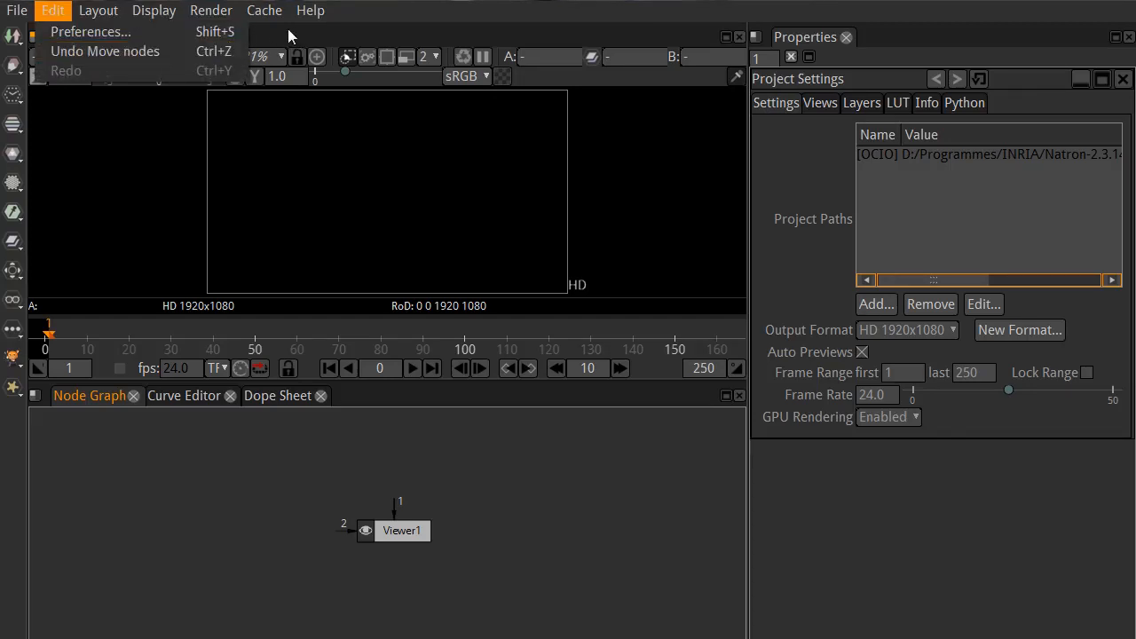
click(205, 34)
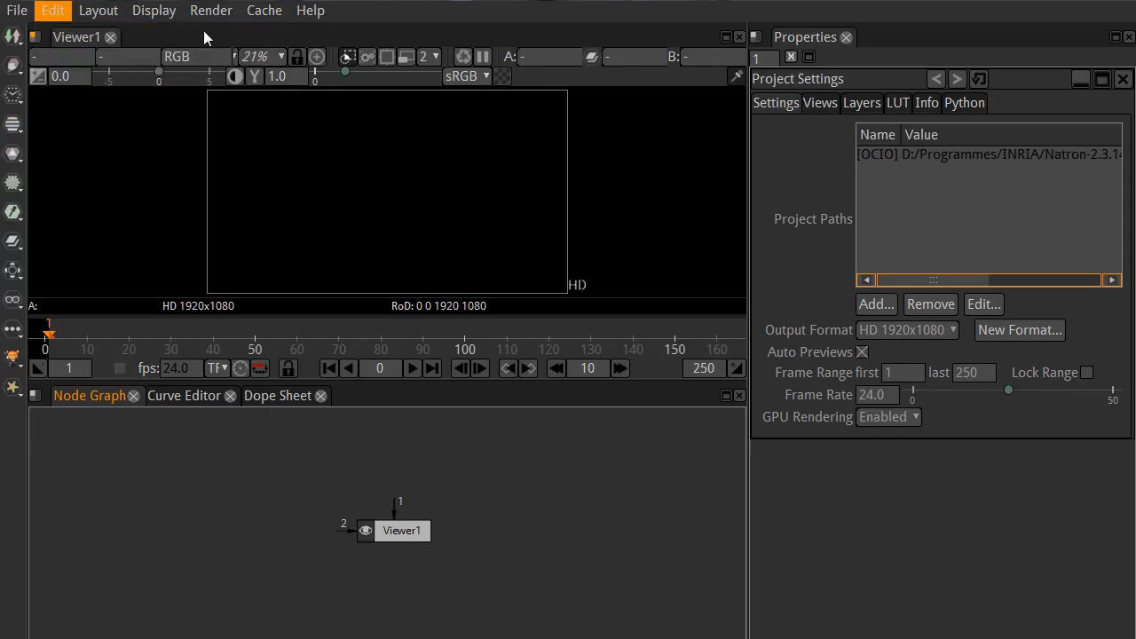
drag(679, 202, 359, 46)
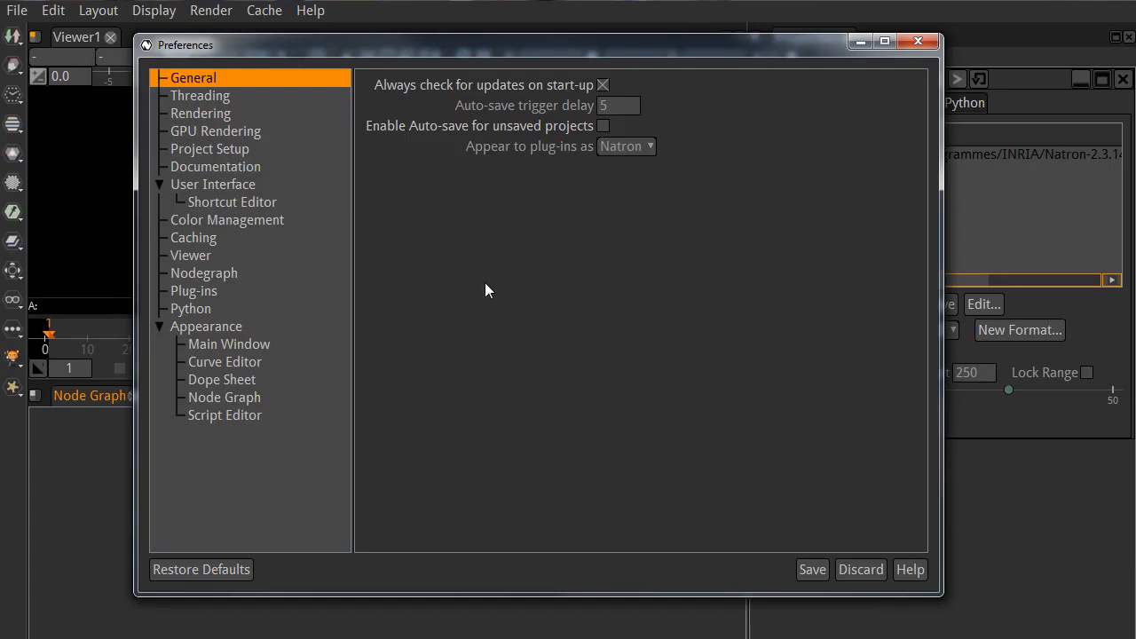
click(190, 292)
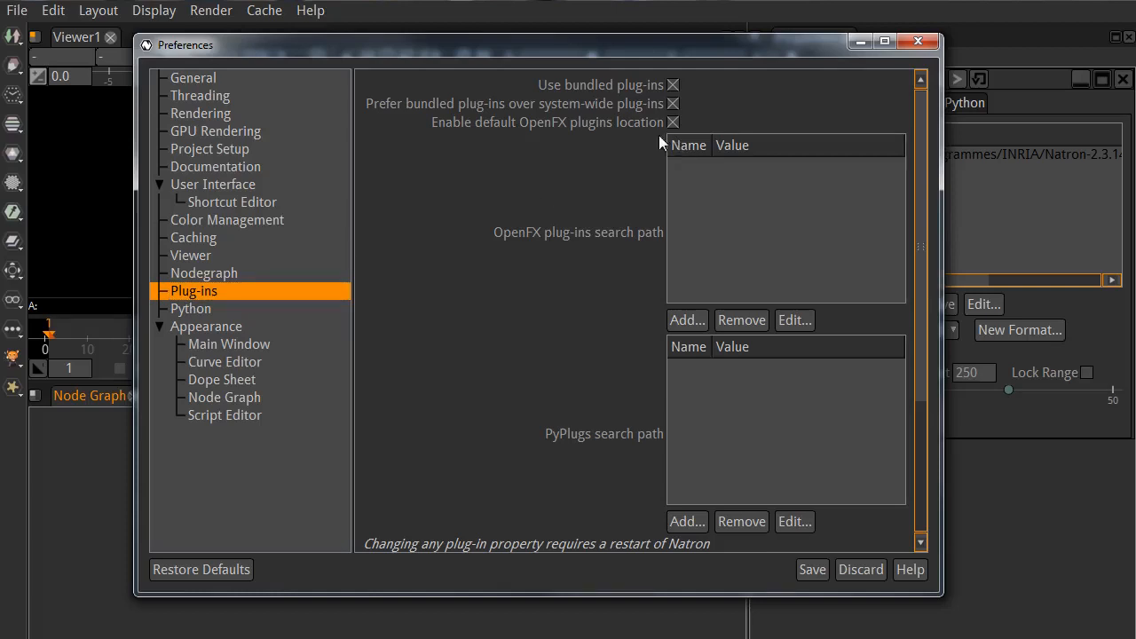
drag(941, 594, 1050, 635)
drag(603, 41, 536, 34)
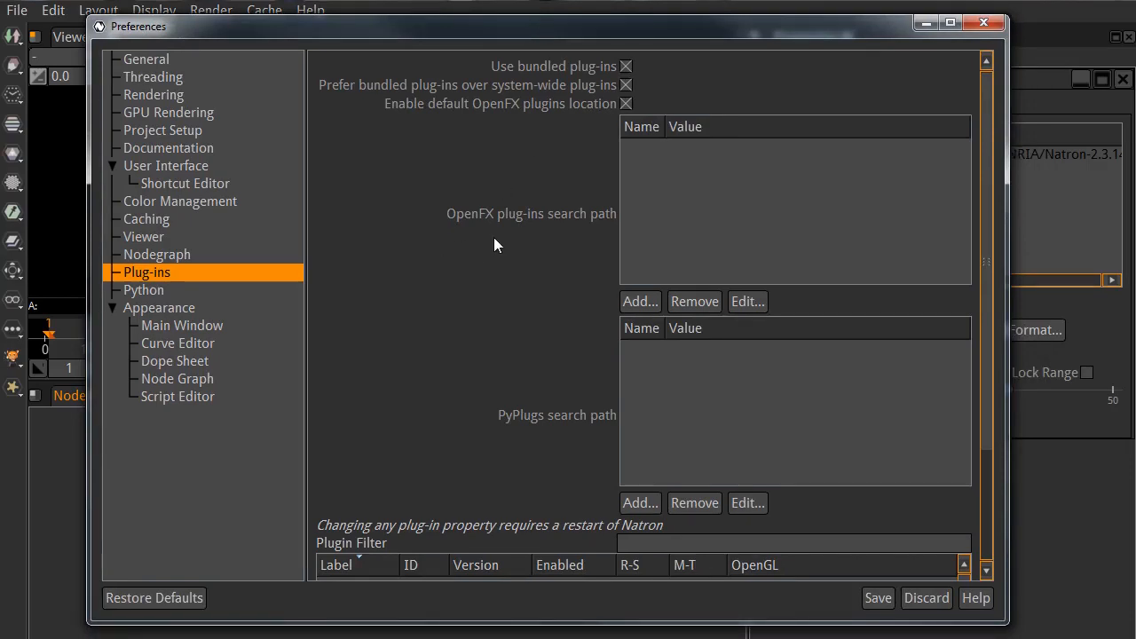
scroll(462, 280, down, 4)
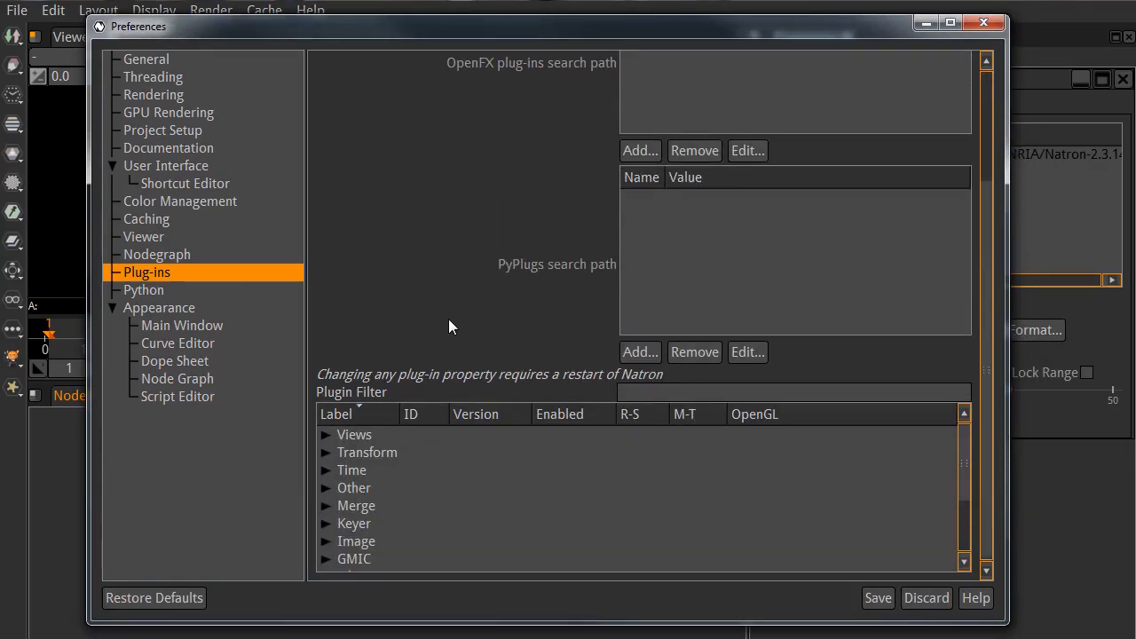
scroll(449, 318, up, 5)
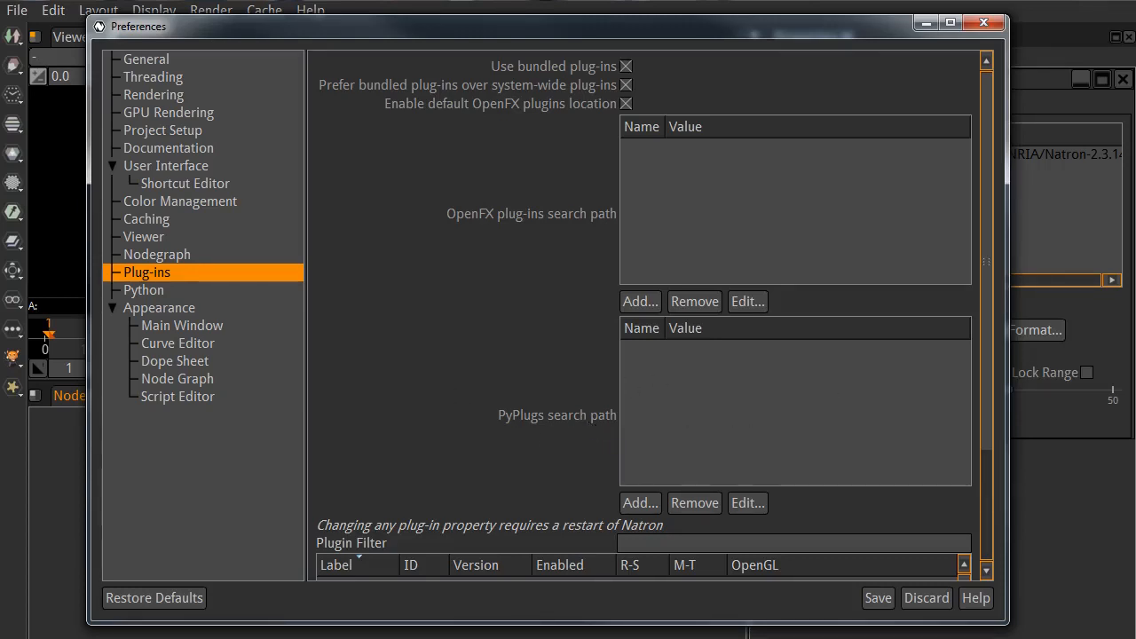
drag(1135, 128, 495, 95)
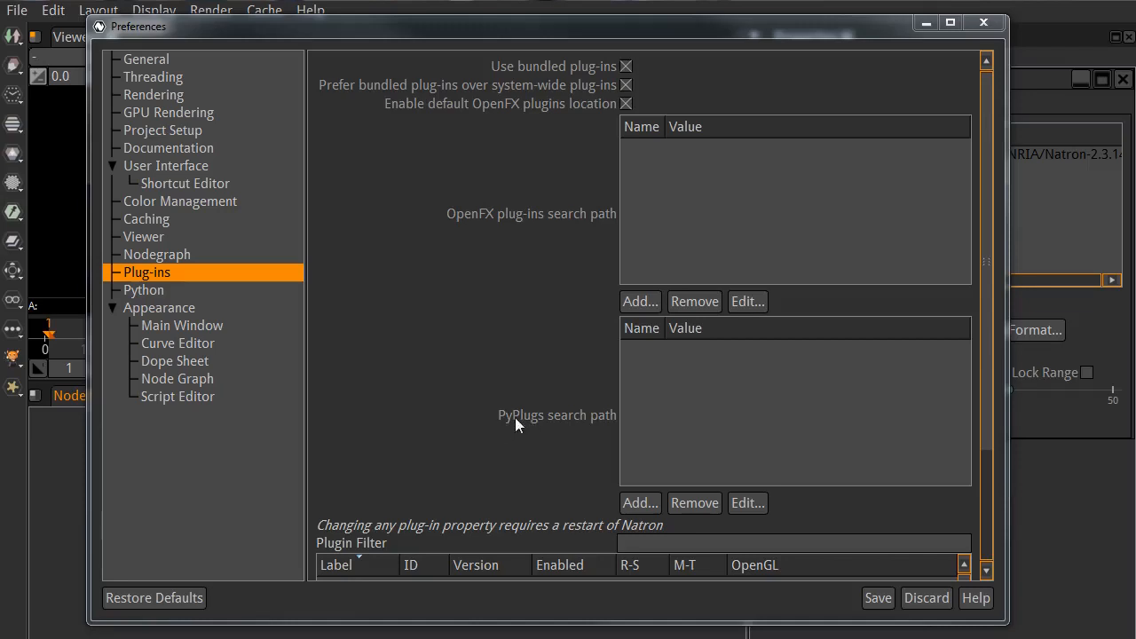
Step: Add D:/natron-plugins-master to the PyPlugs search path and save the preferences
click(633, 503)
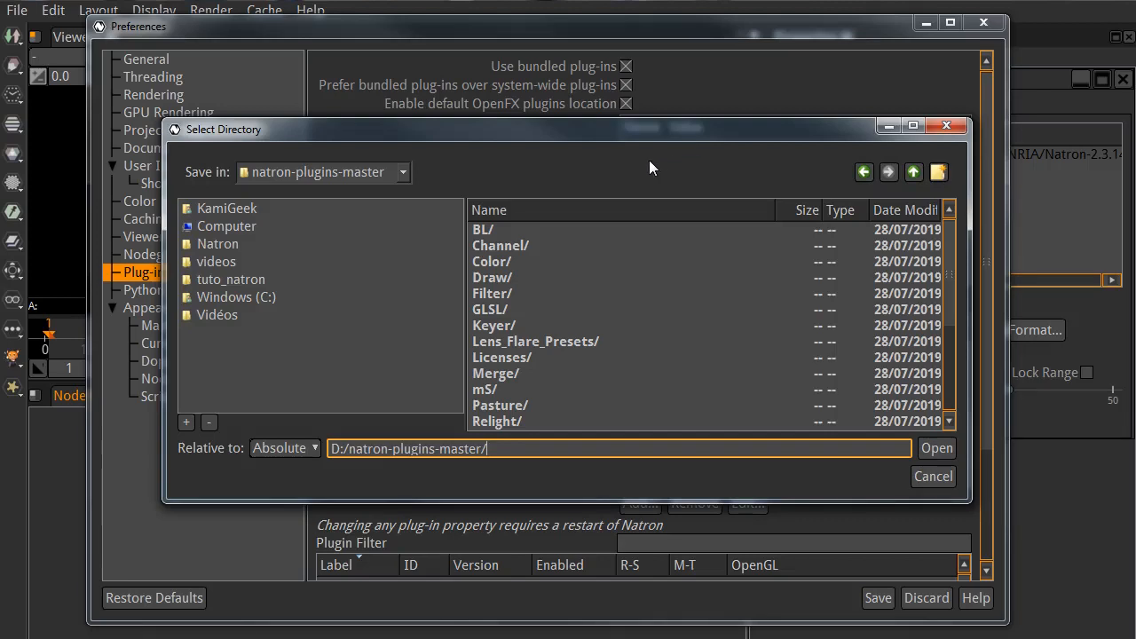
drag(658, 136, 680, 129)
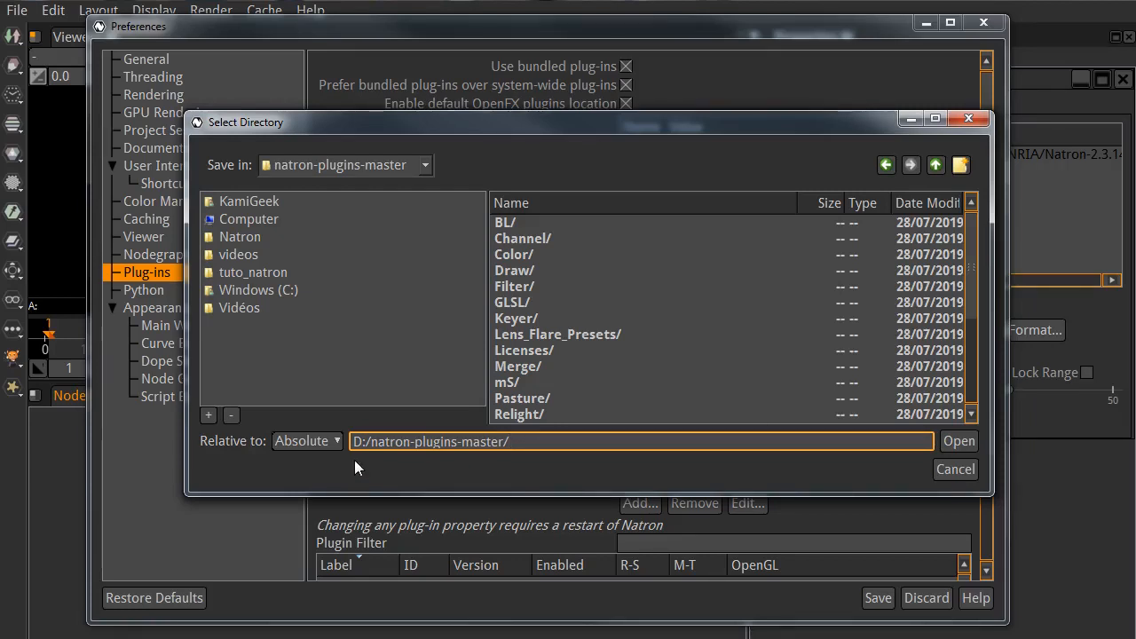
click(966, 441)
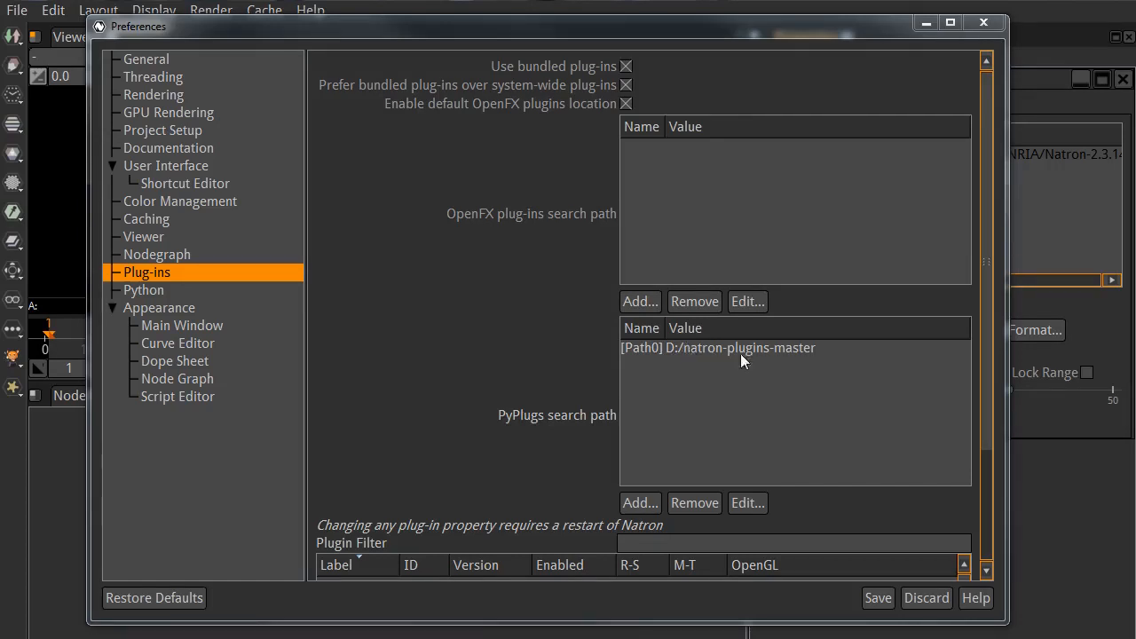
click(870, 600)
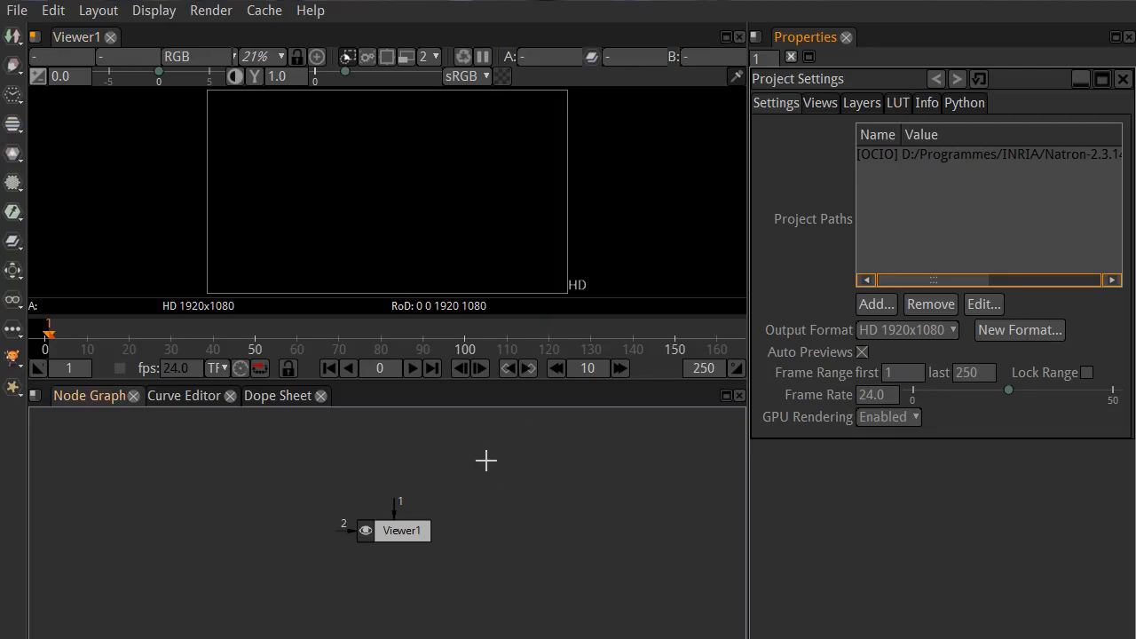
Step: Restart Natron, discarding the untitled project's changes, and make the viewer area taller with the Viewer1 node in sight
click(17, 10)
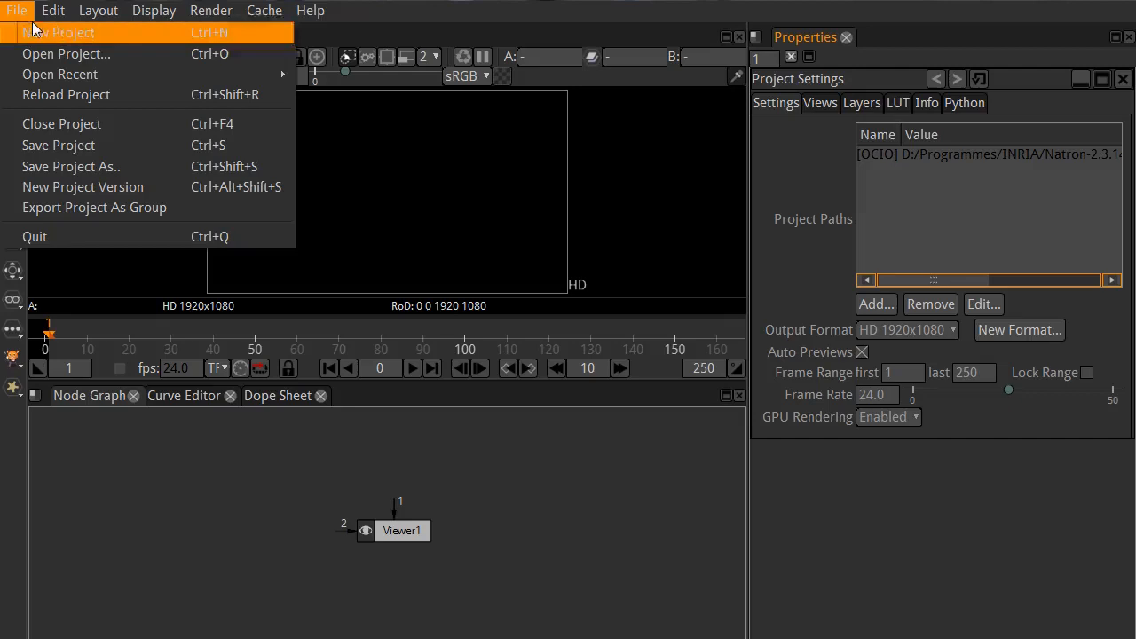
click(40, 234)
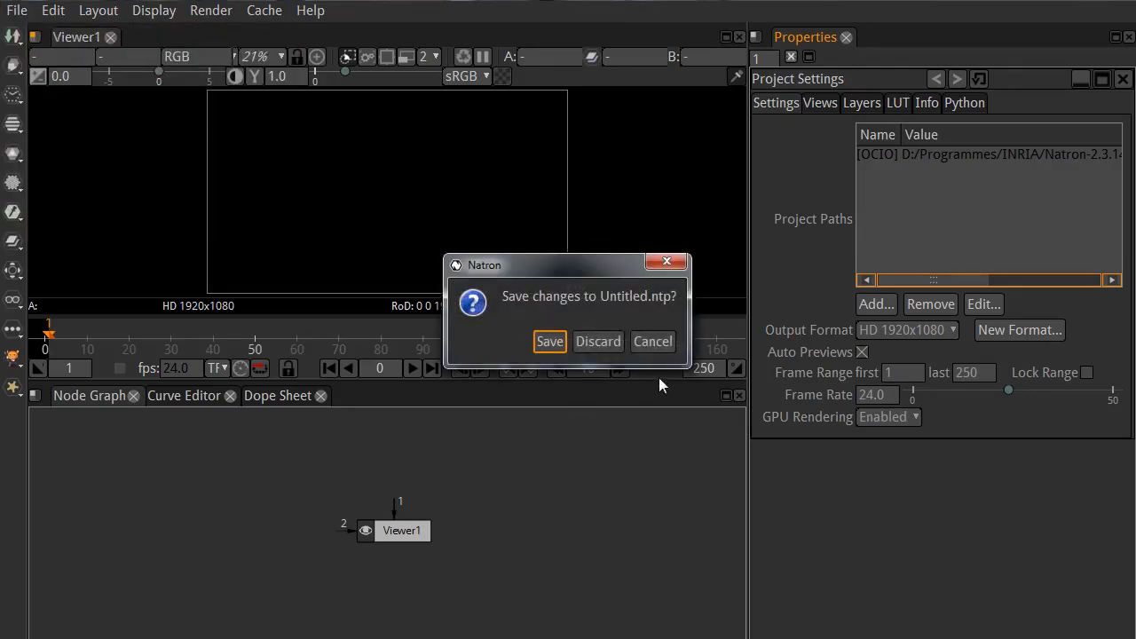
click(598, 341)
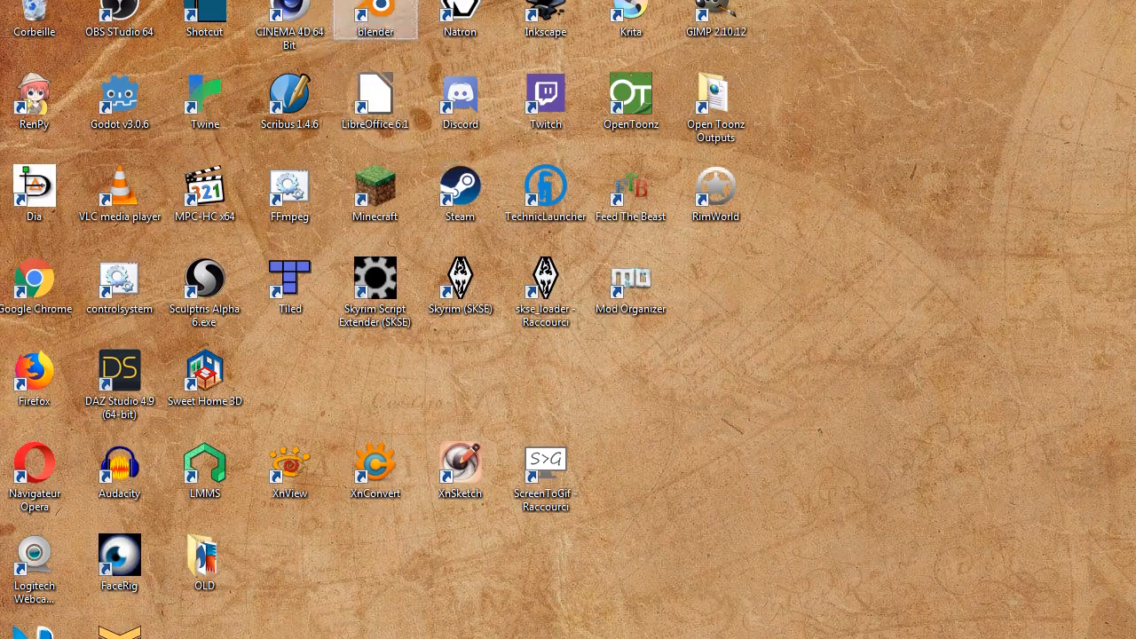
double_click(454, 11)
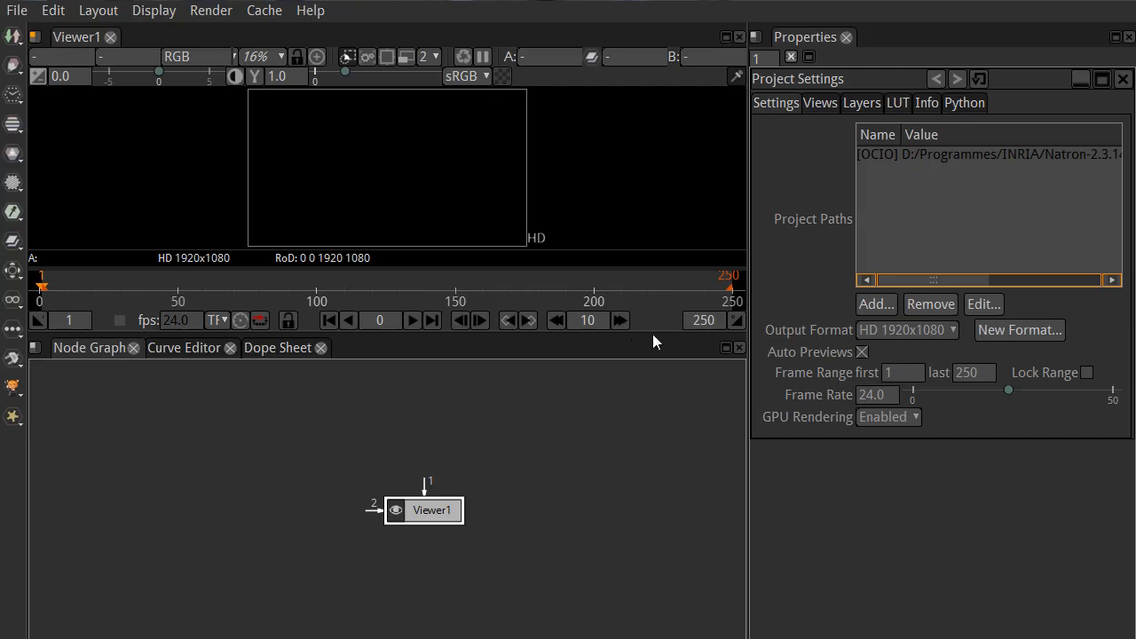
drag(653, 335, 616, 456)
drag(428, 606, 405, 562)
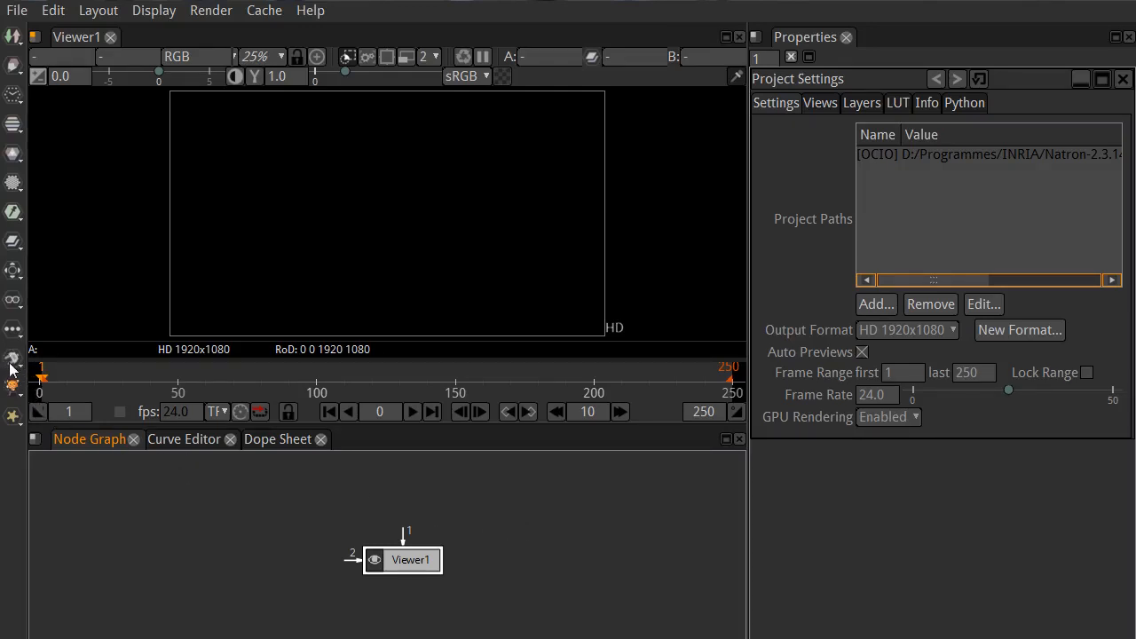
Step: Examine the node categories and the Community plug-in groups, including BL, Channel, Color, Draw, GLSL and Keyer
click(11, 35)
mouse_move(8, 162)
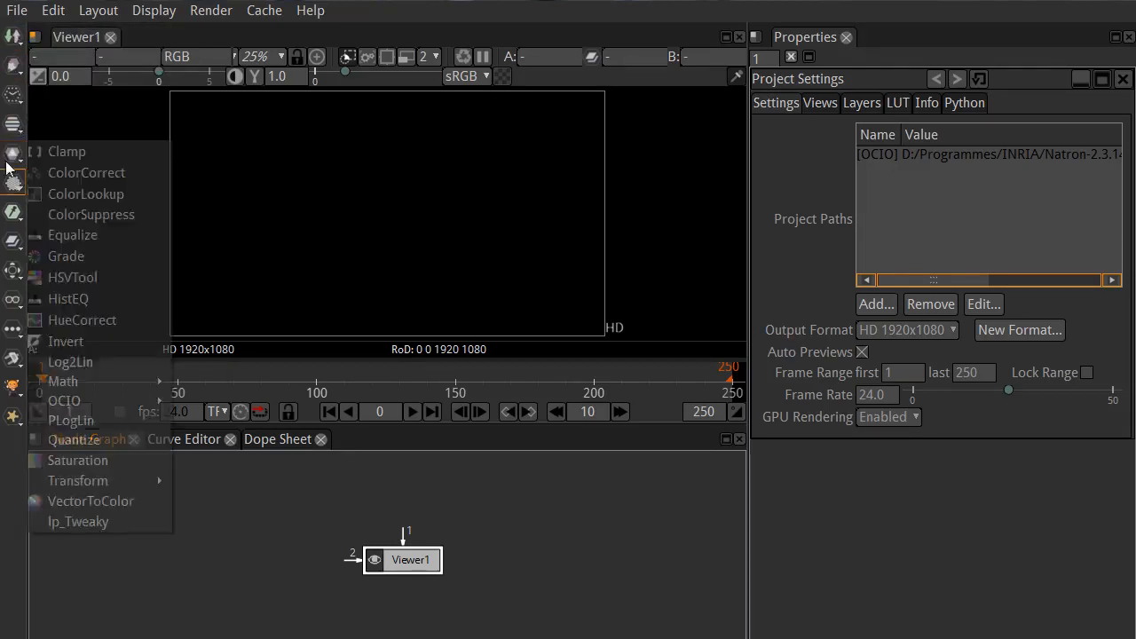
click(532, 510)
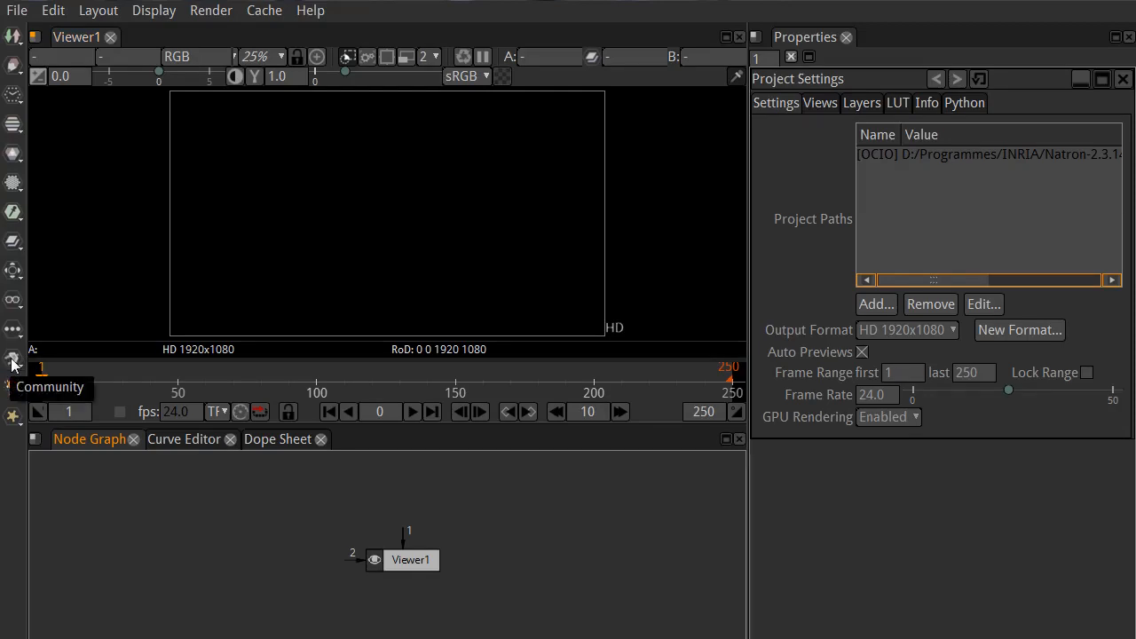
click(13, 360)
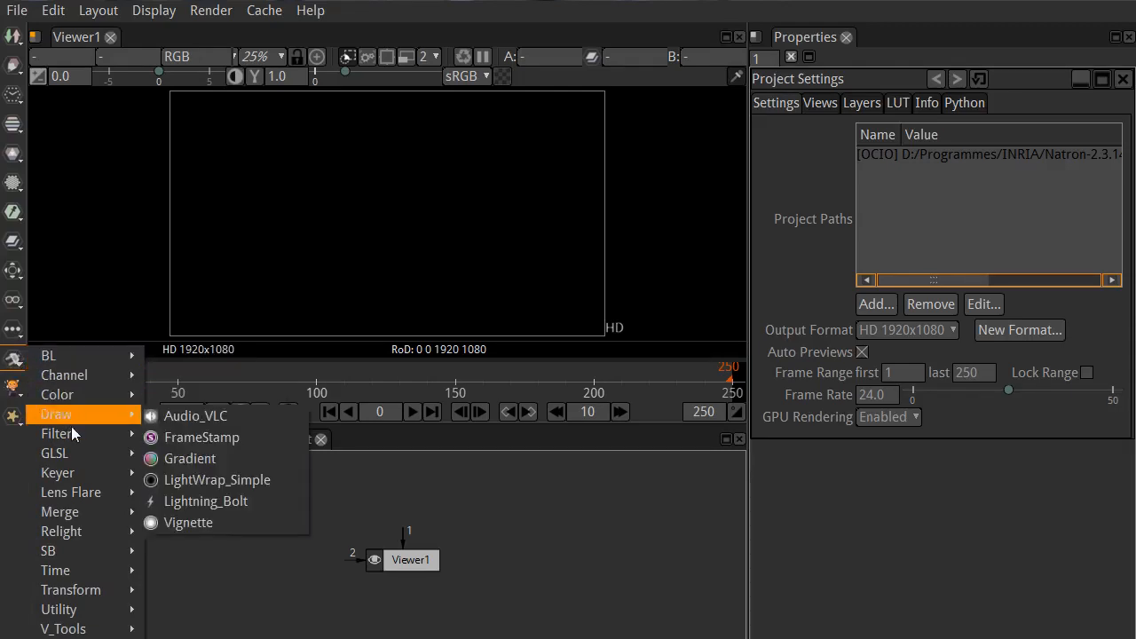
mouse_move(78, 360)
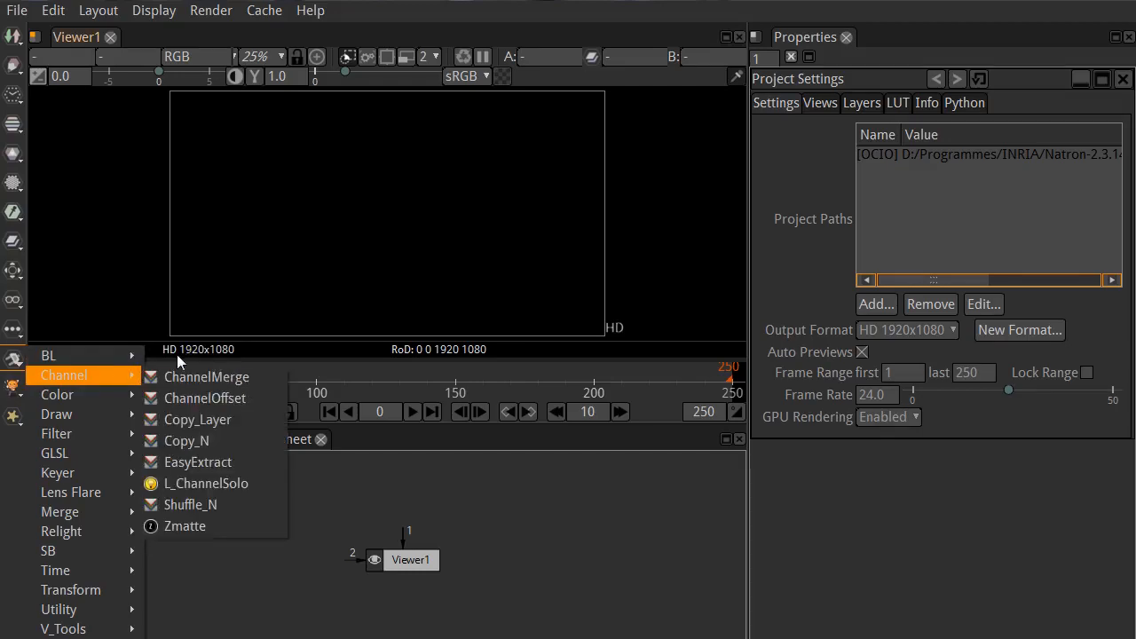
mouse_move(191, 358)
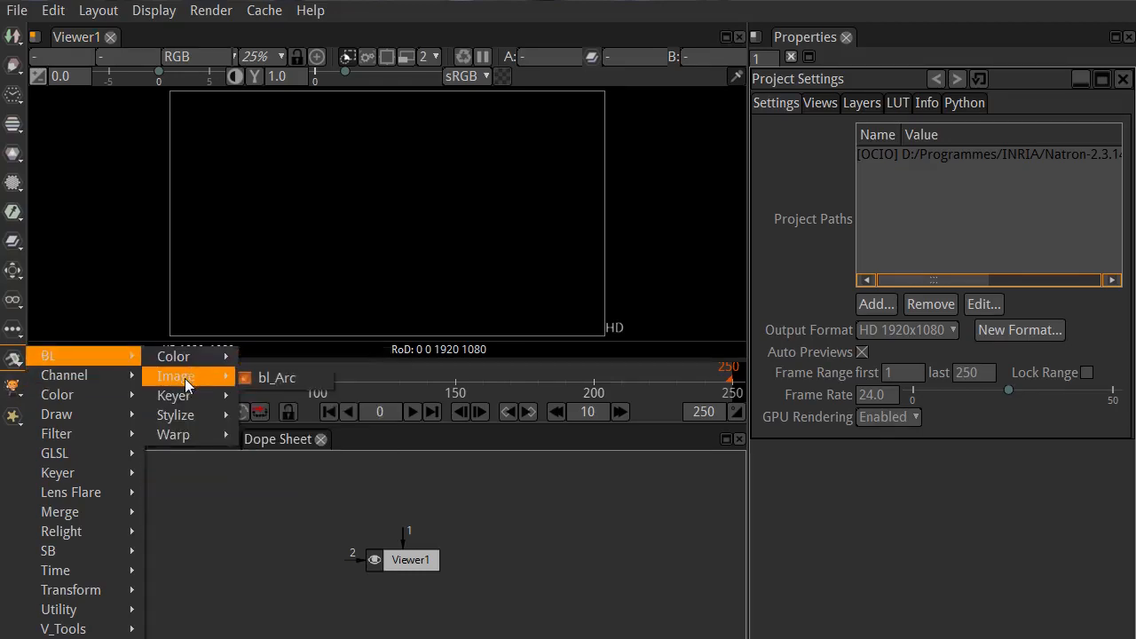
mouse_move(178, 423)
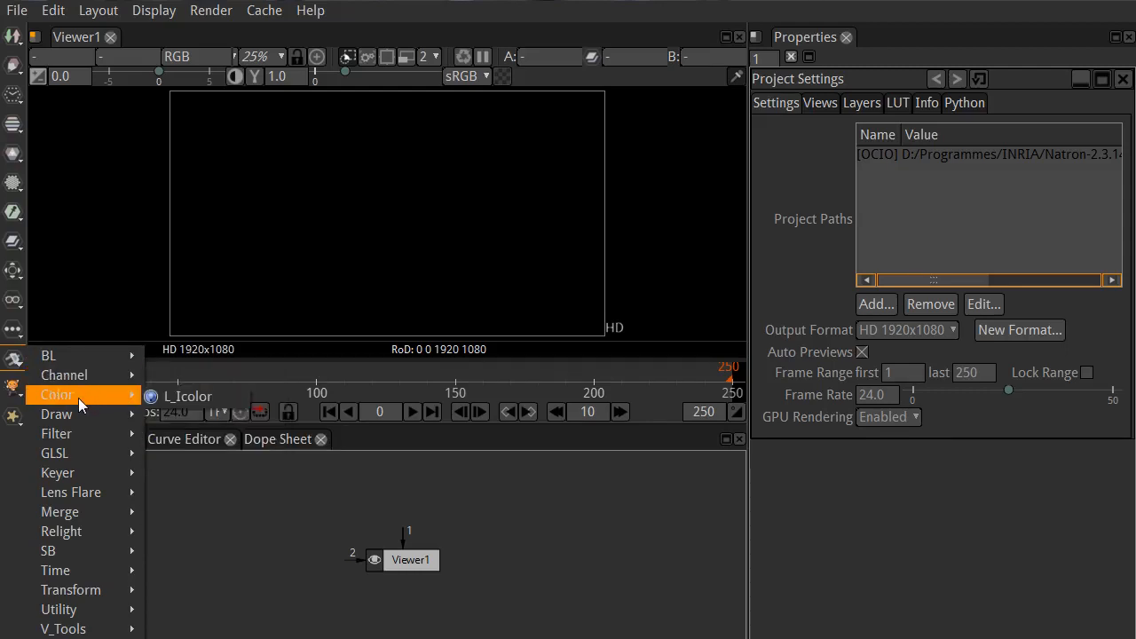
mouse_move(74, 431)
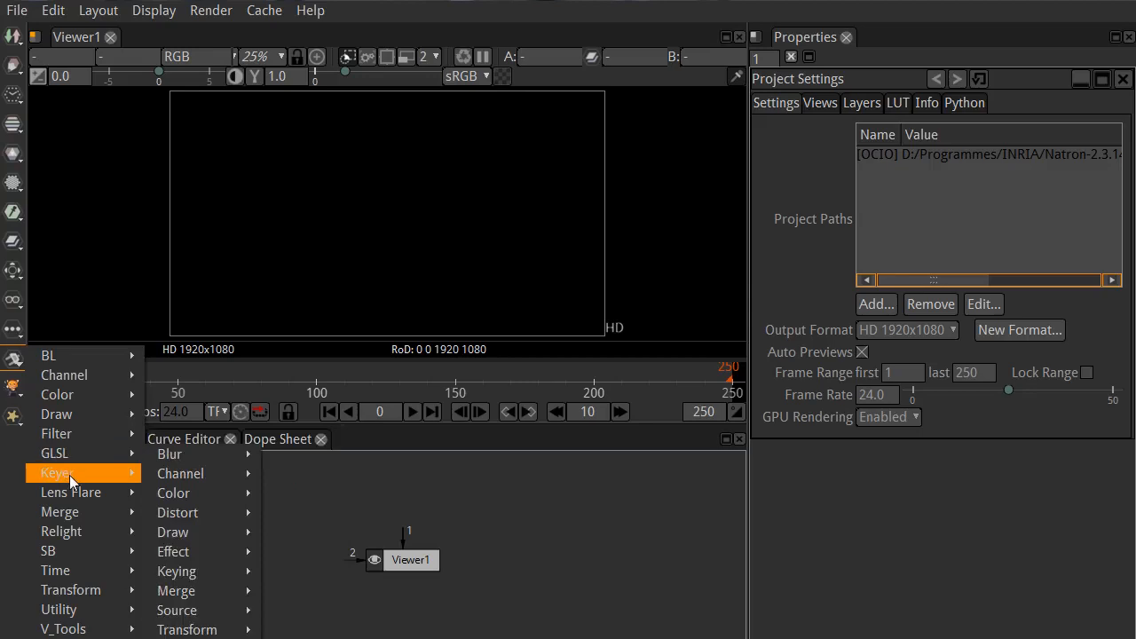
mouse_move(69, 495)
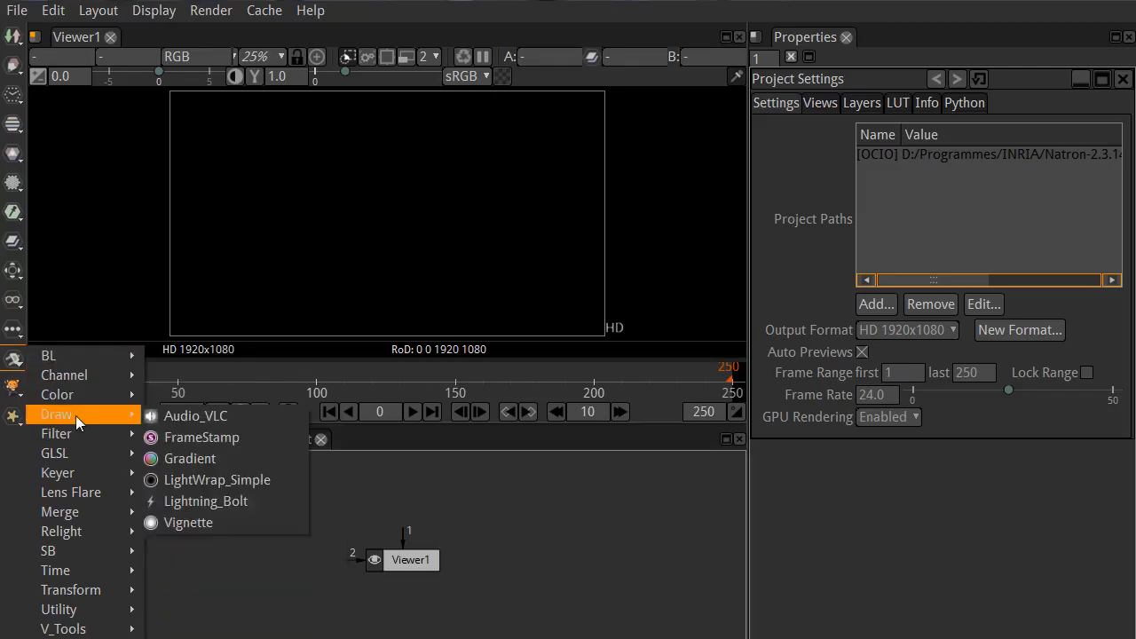
Step: Add the Community Lightning_Bolt node from the Draw group, connected to Viewer1, and arrange it above the viewer node
click(241, 503)
drag(414, 566, 354, 593)
drag(461, 559, 340, 502)
drag(327, 561, 358, 517)
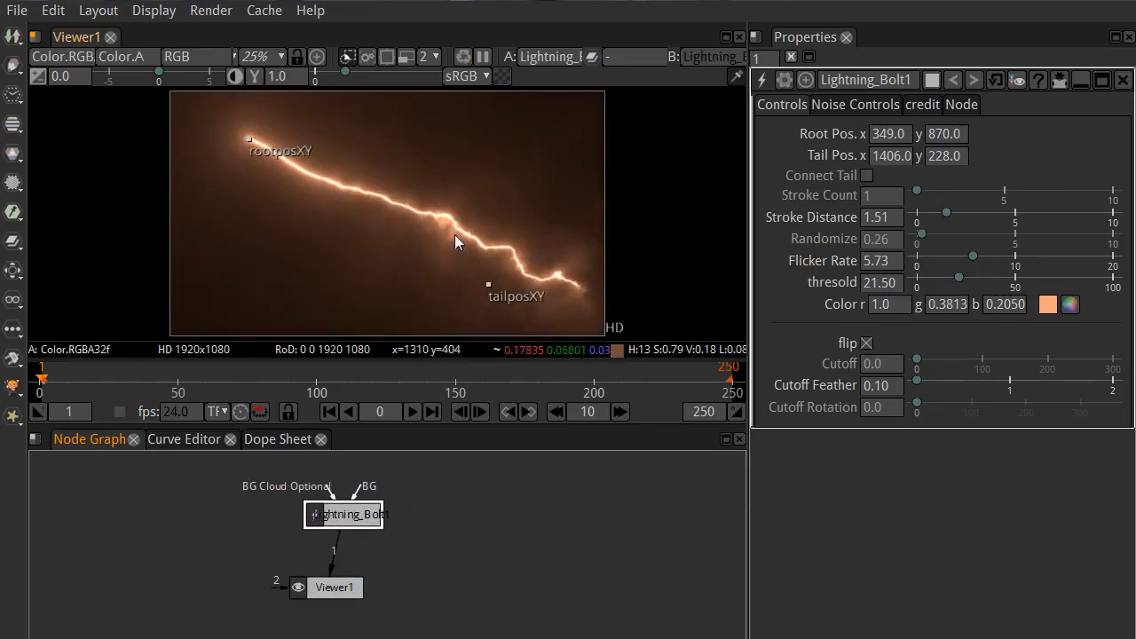
Step: Move the bolt's root to about x 207, y 299 and its tail to about x 1392, y 808, and preview the animation
drag(249, 140, 217, 268)
drag(489, 283, 485, 153)
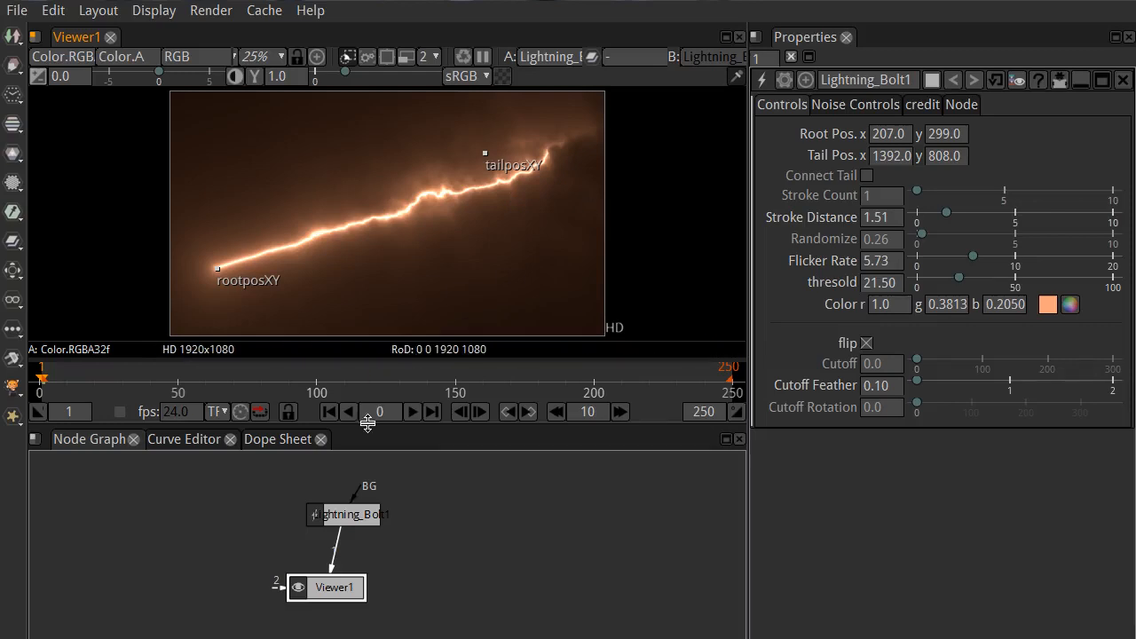
click(413, 419)
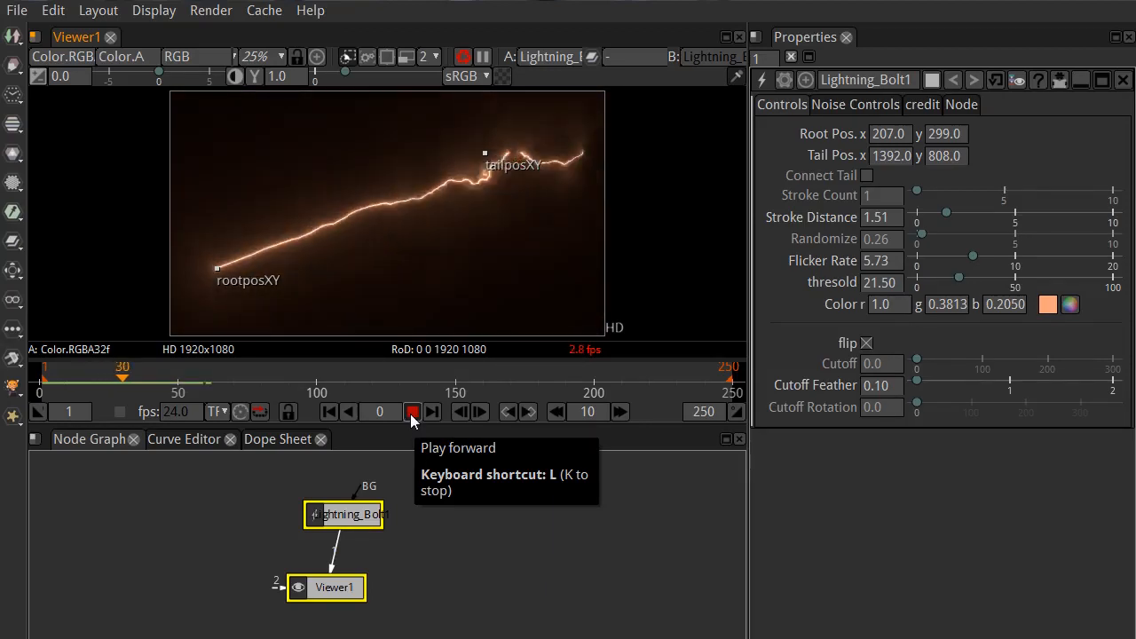
click(410, 413)
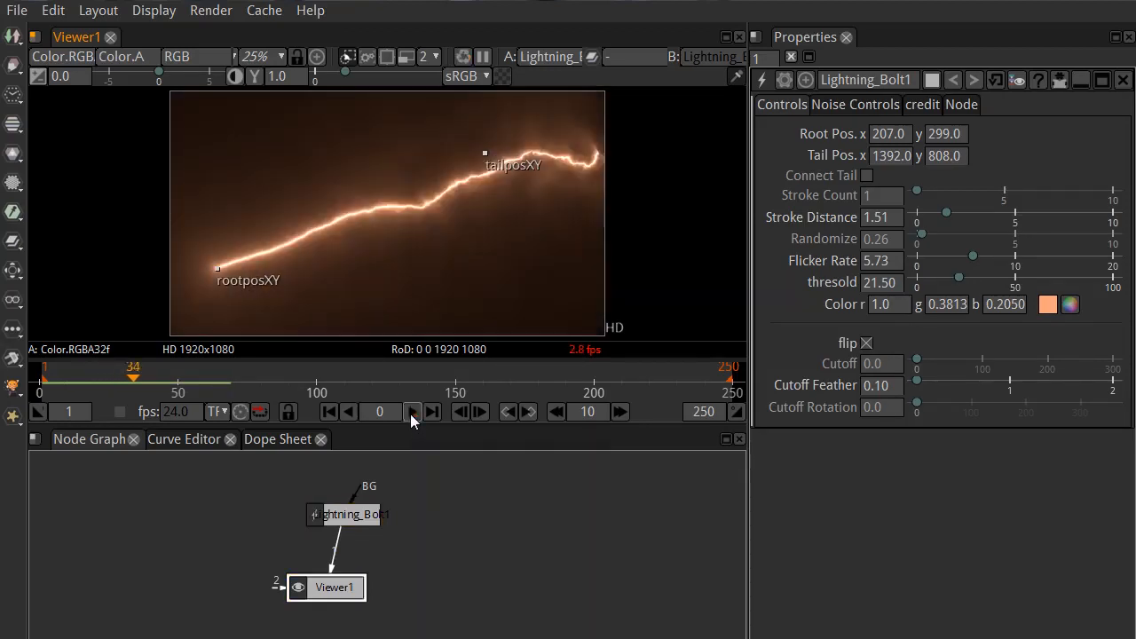
click(328, 414)
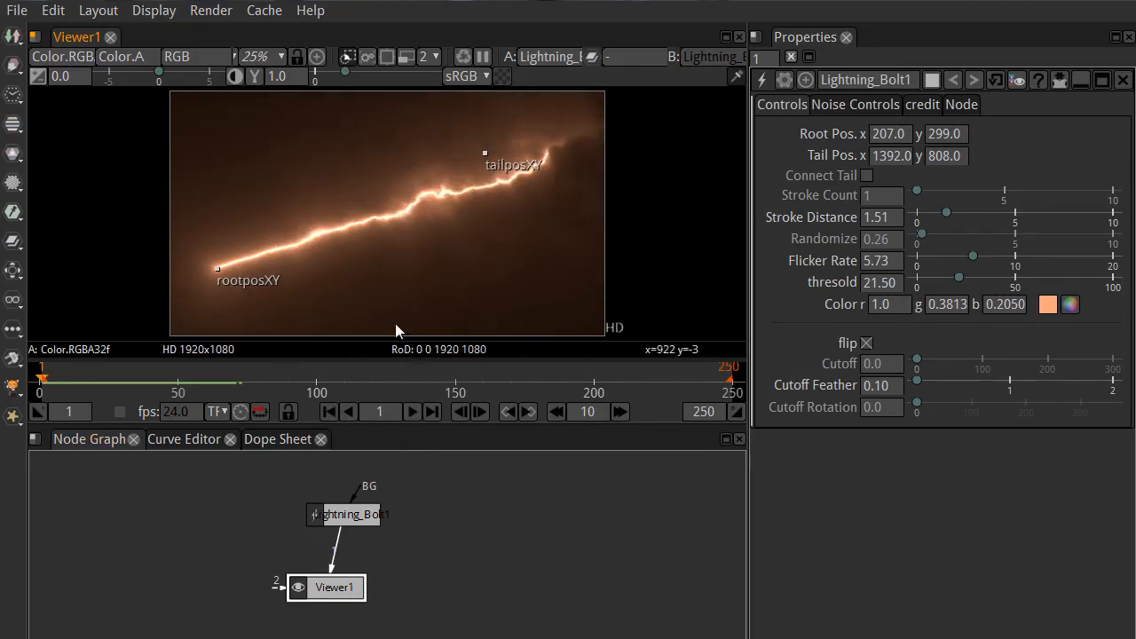
Step: Replay the lightning animation from the first frame and delete the Lightning_Bolt node
drag(347, 520, 330, 522)
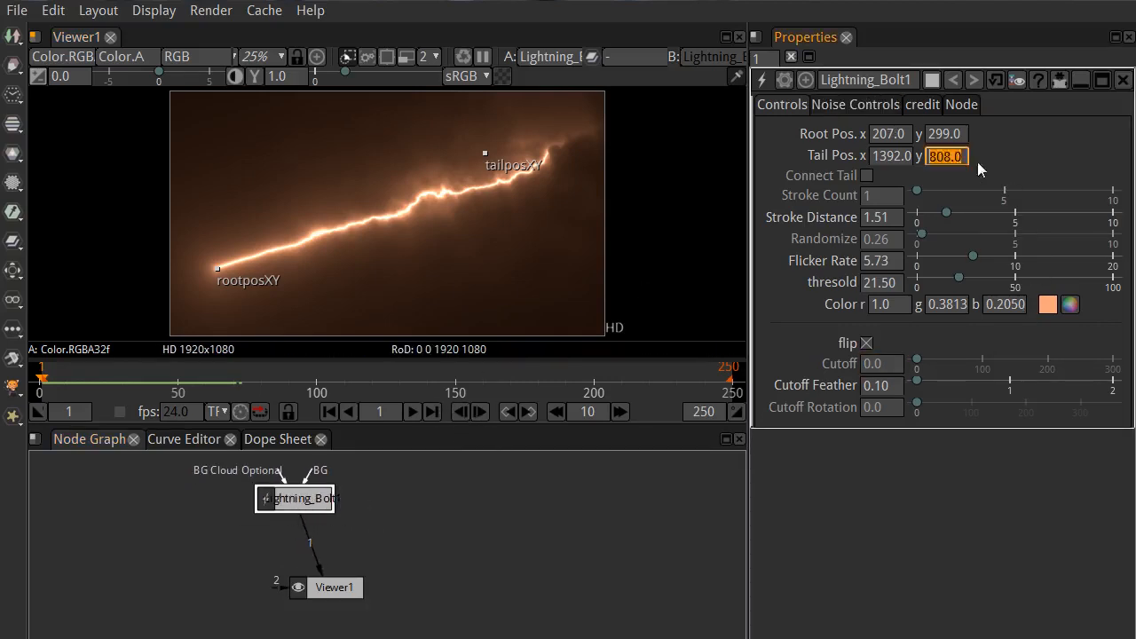
click(412, 415)
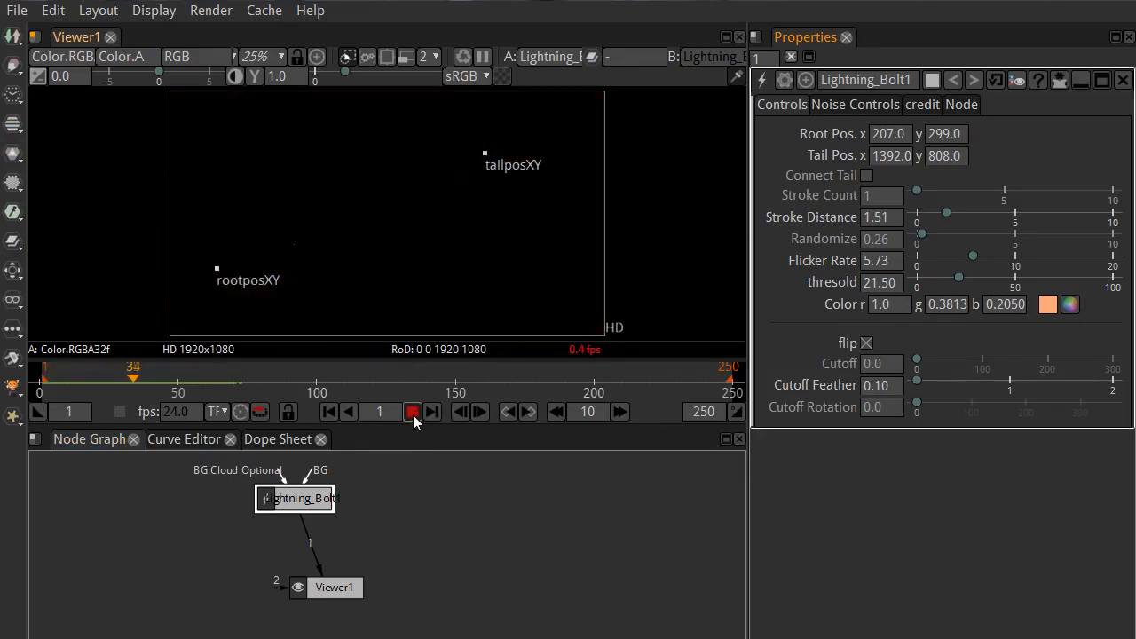
click(413, 414)
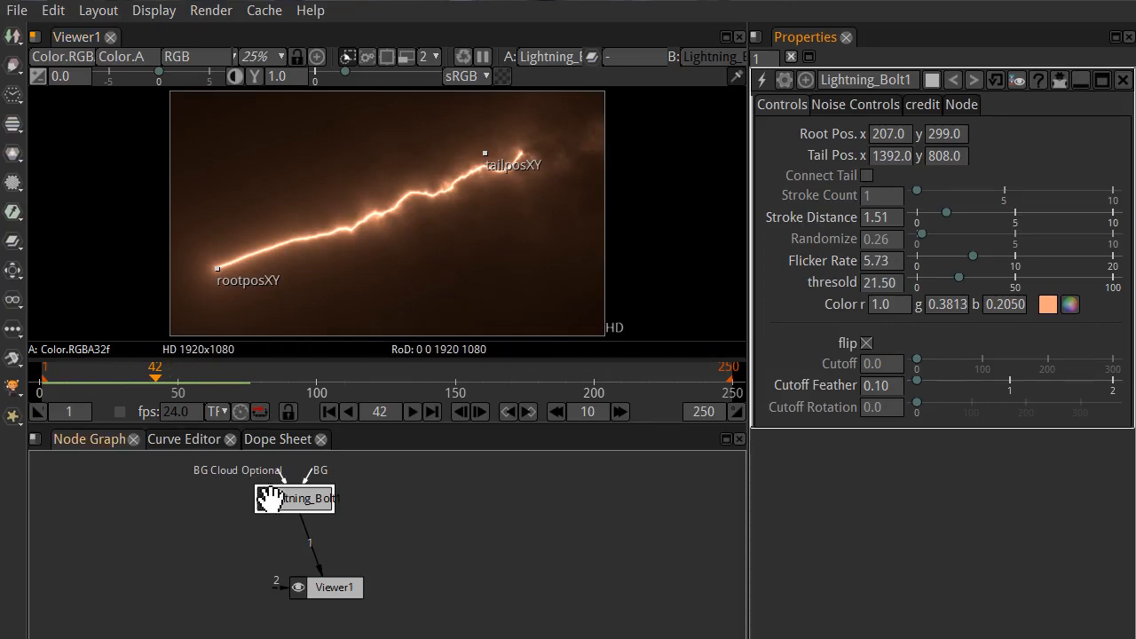
key(Delete)
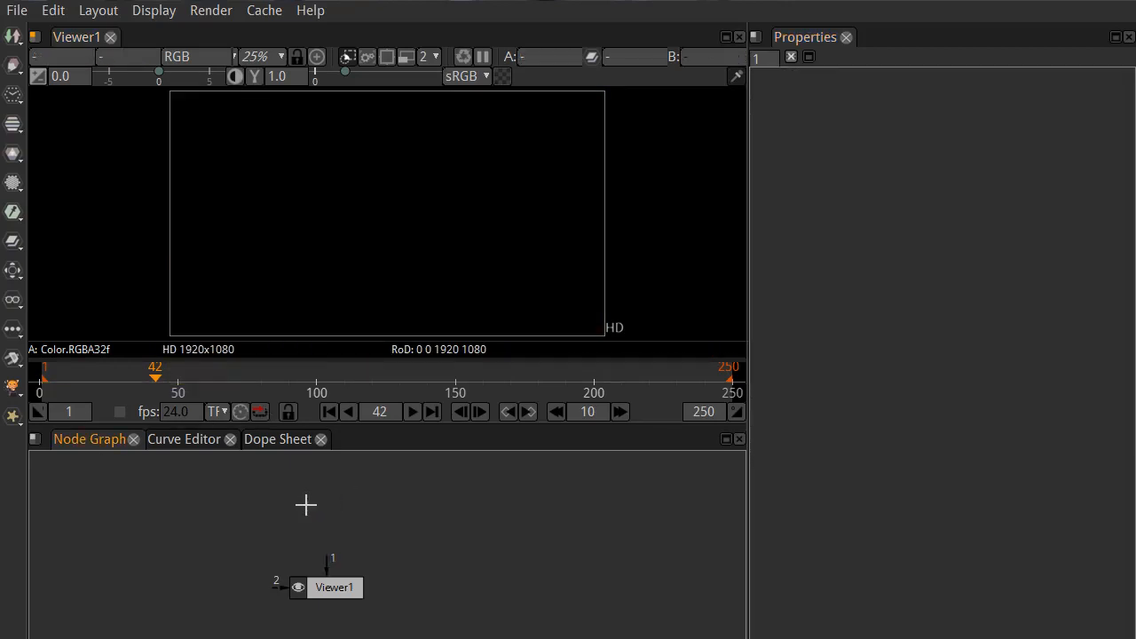
Step: Add the Community Flare_Basic node from the Lens Flare preset templates, place it above the viewer node and connect it to Viewer1
click(11, 360)
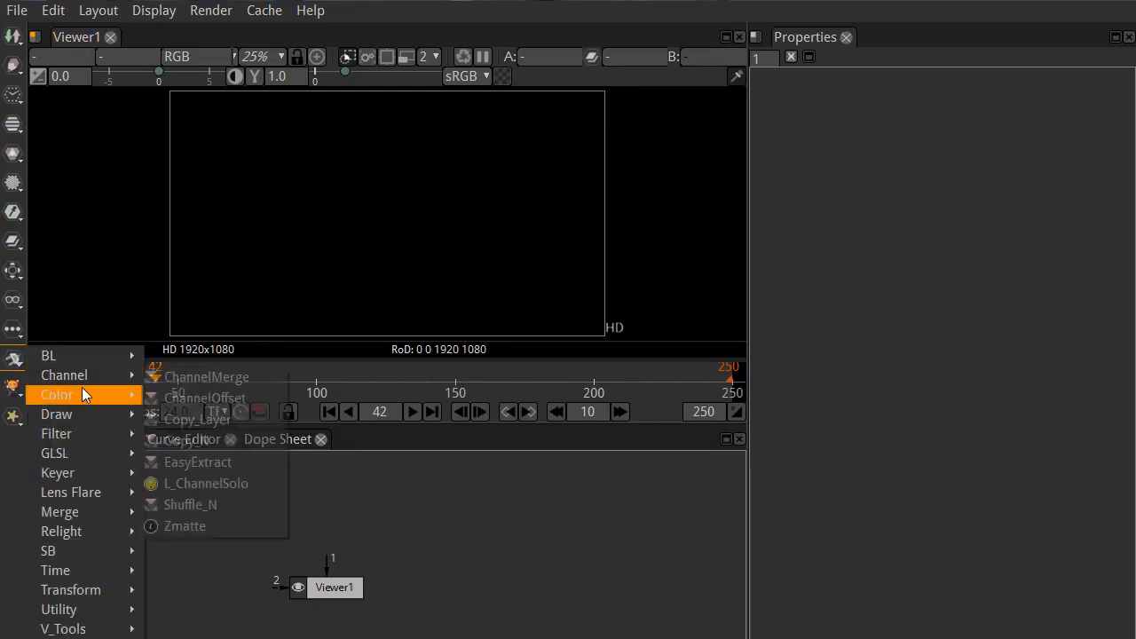
mouse_move(69, 494)
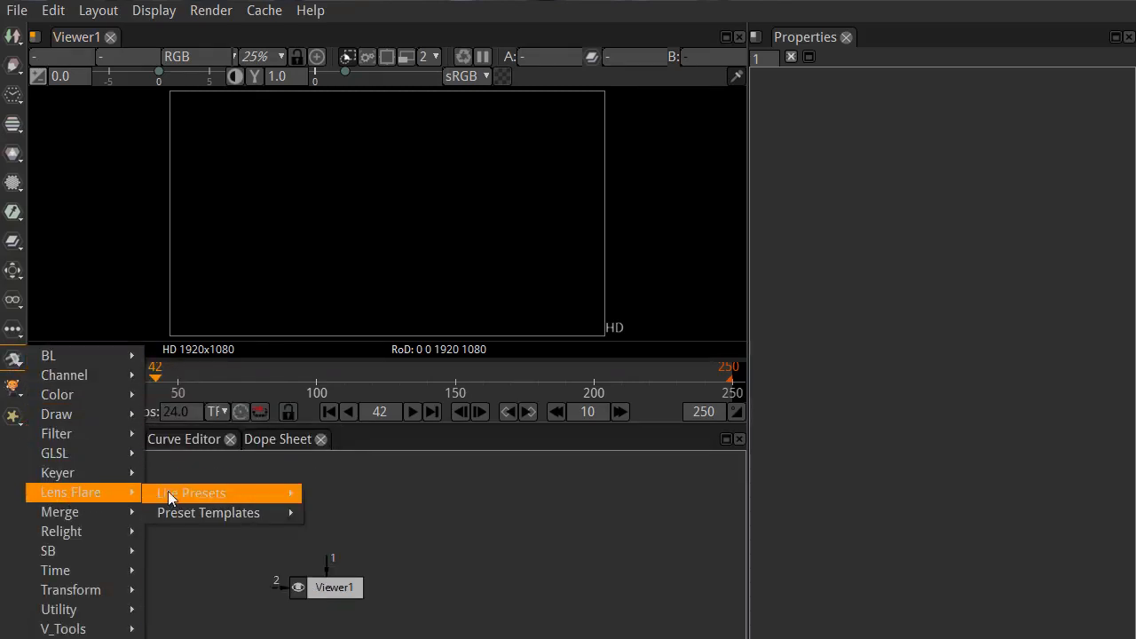
mouse_move(173, 491)
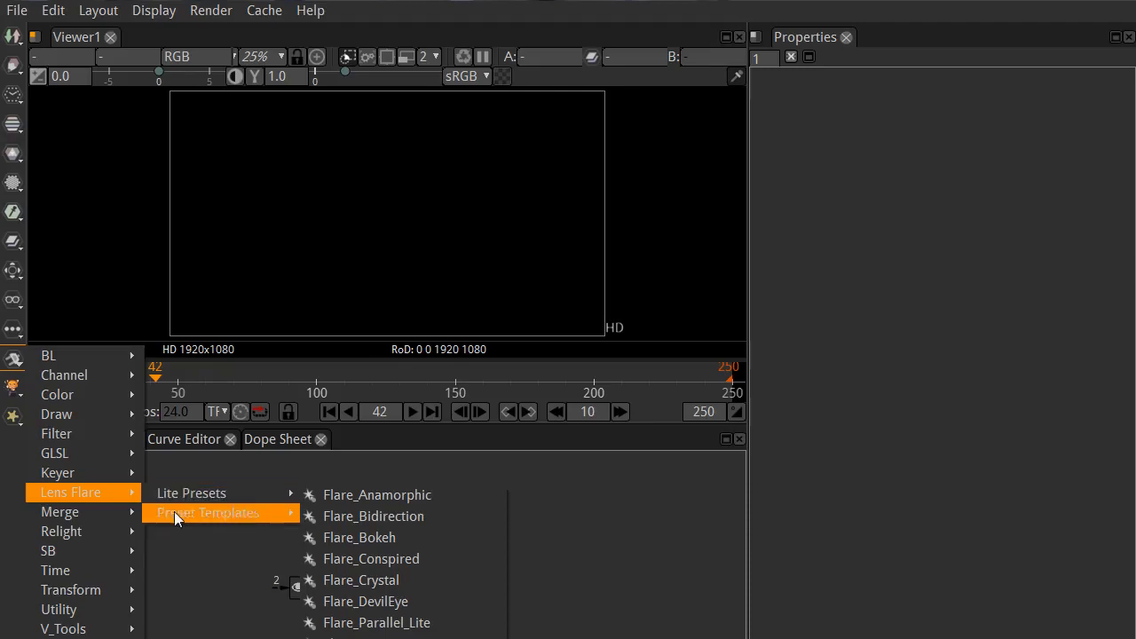
mouse_move(265, 517)
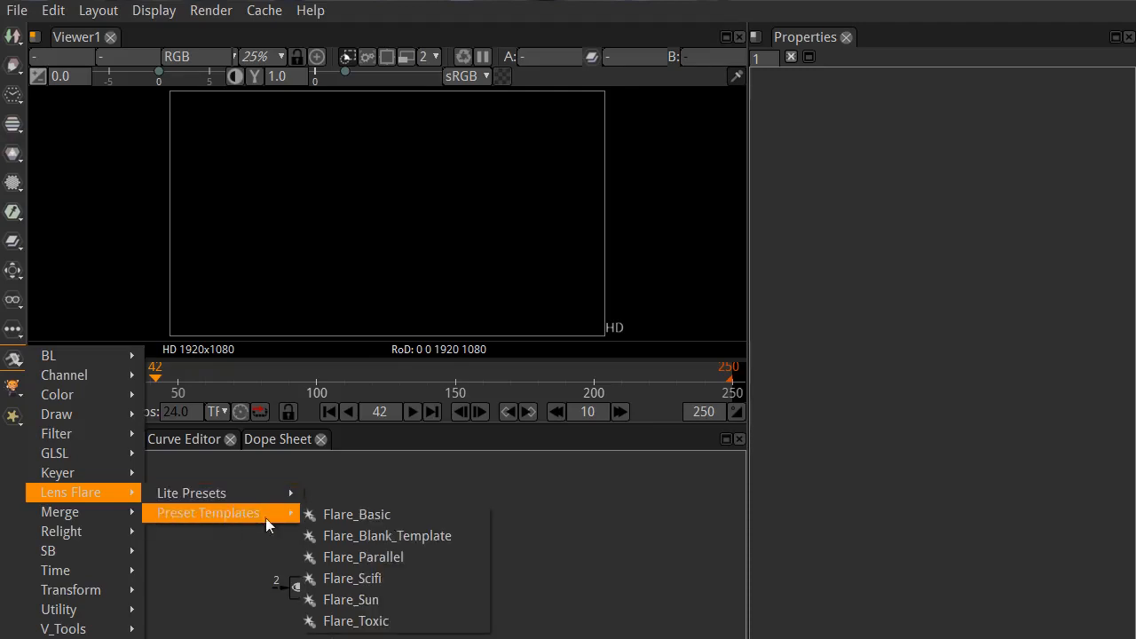
click(338, 511)
drag(457, 559, 255, 503)
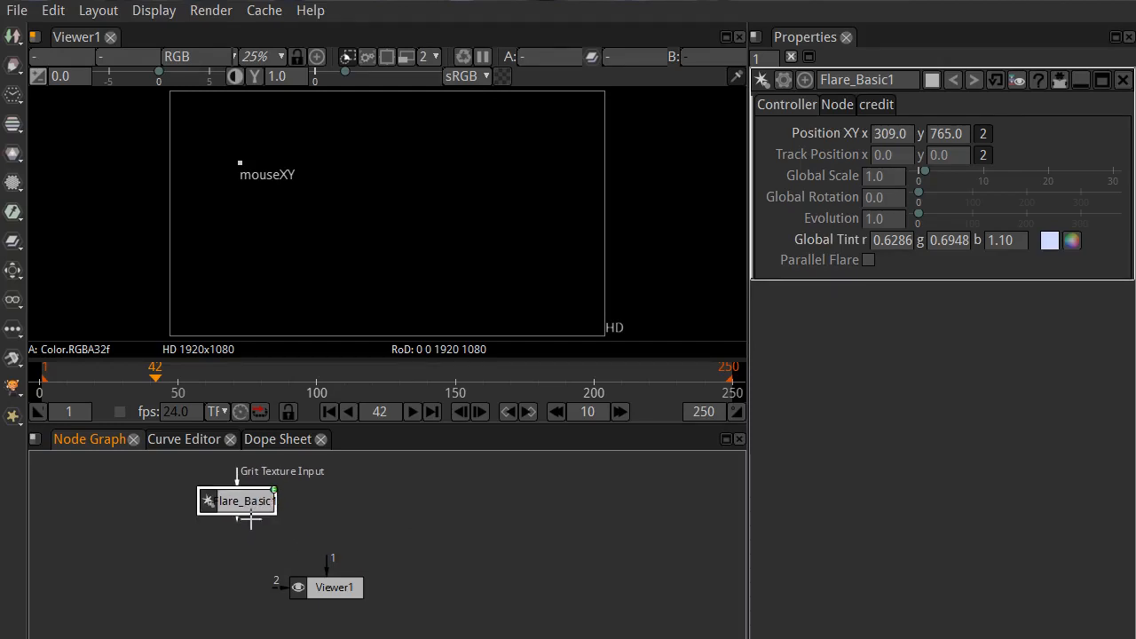
key(1)
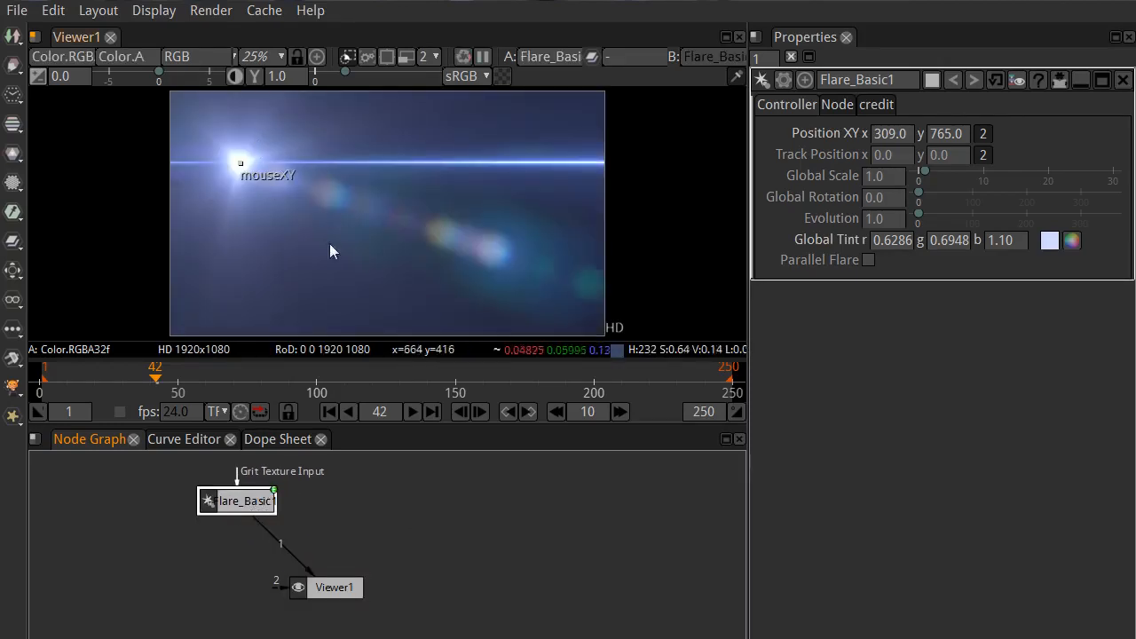
Step: Move the flare's source to about x 504, y 792 in the viewer and delete the Flare_Basic node
drag(239, 167, 283, 157)
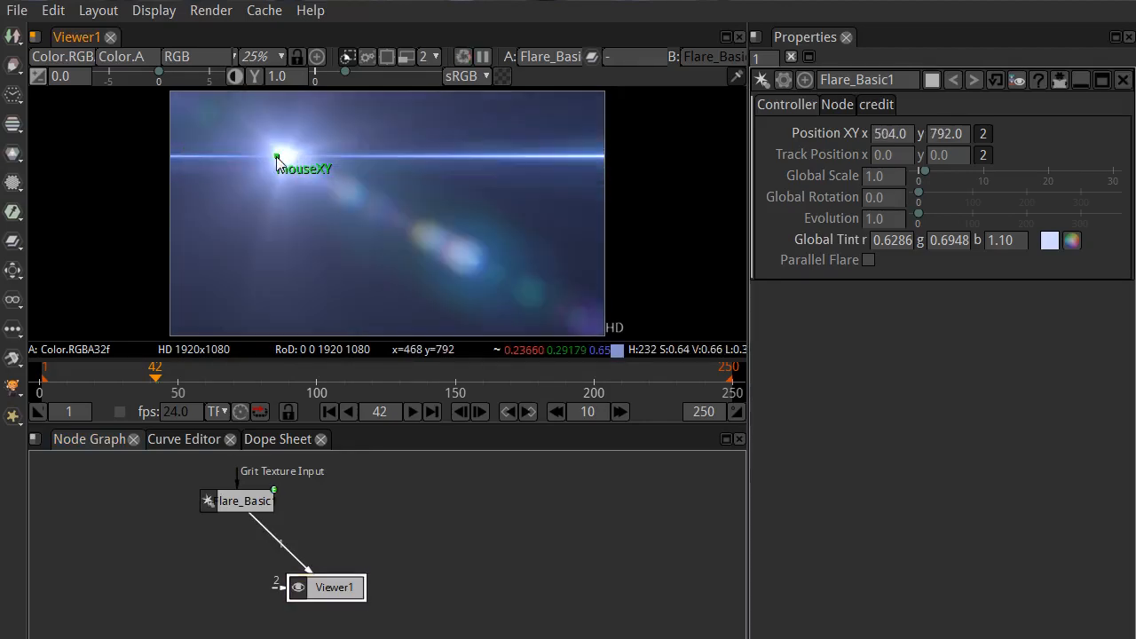
click(259, 502)
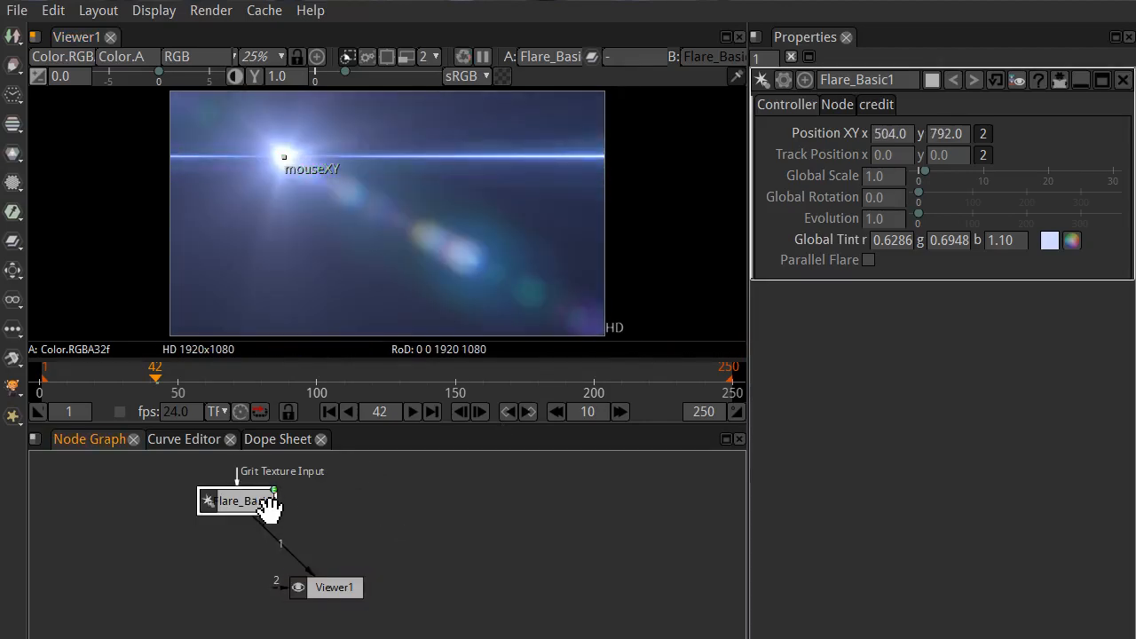
key(Delete)
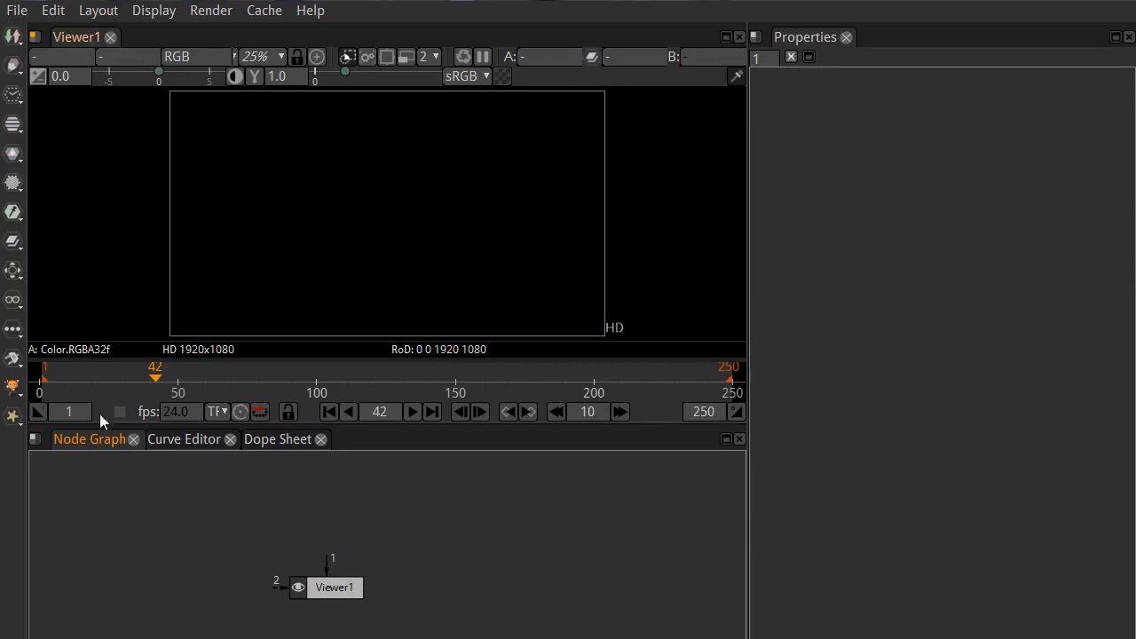
Step: Examine the remaining Community plug-in groups, including Time, V_Tools, SB and Lens Flare, without adding a node
click(12, 359)
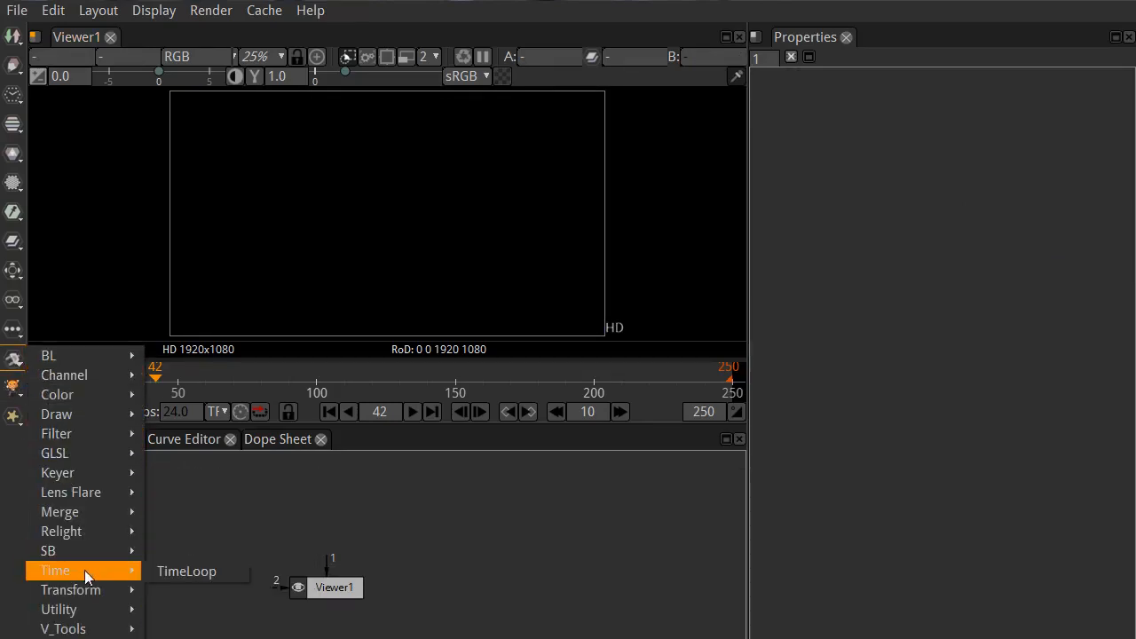
mouse_move(79, 611)
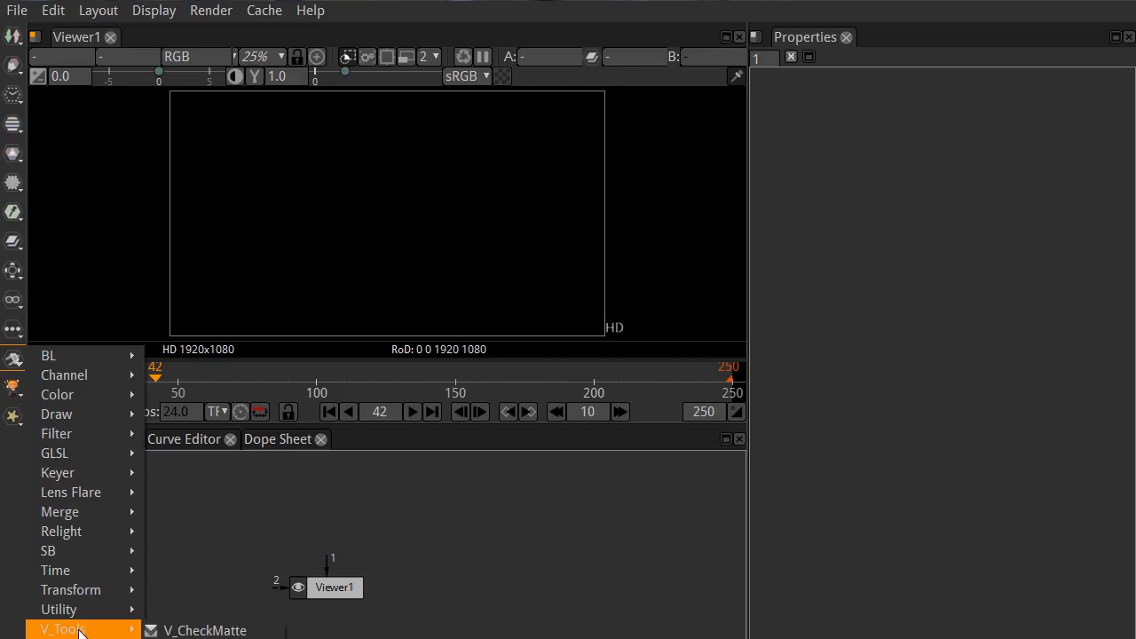
mouse_move(82, 551)
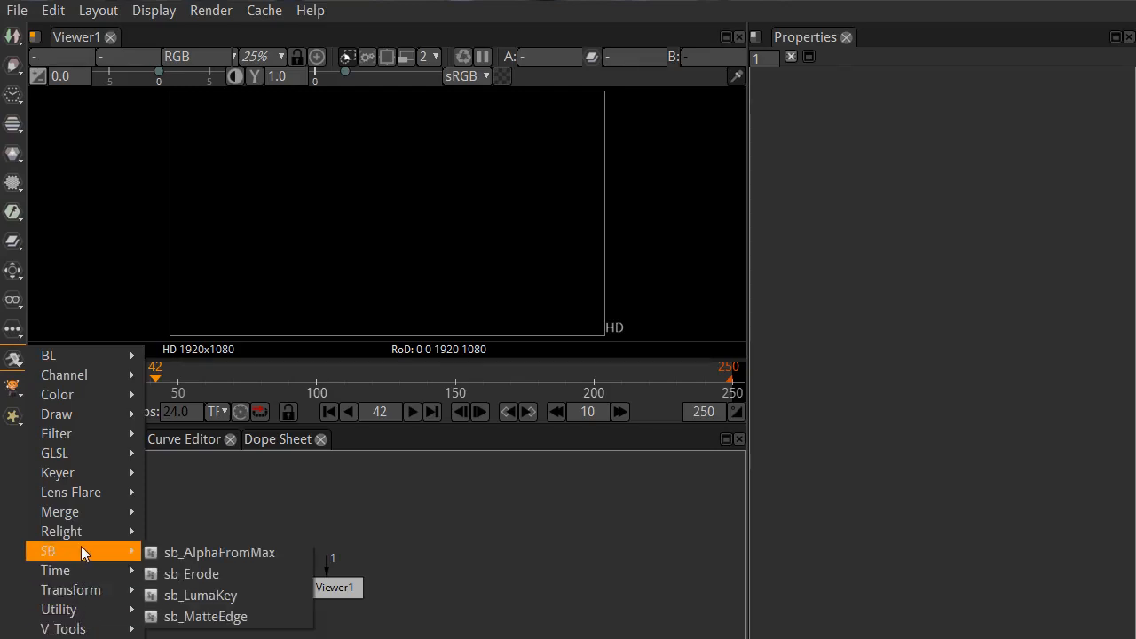
mouse_move(78, 500)
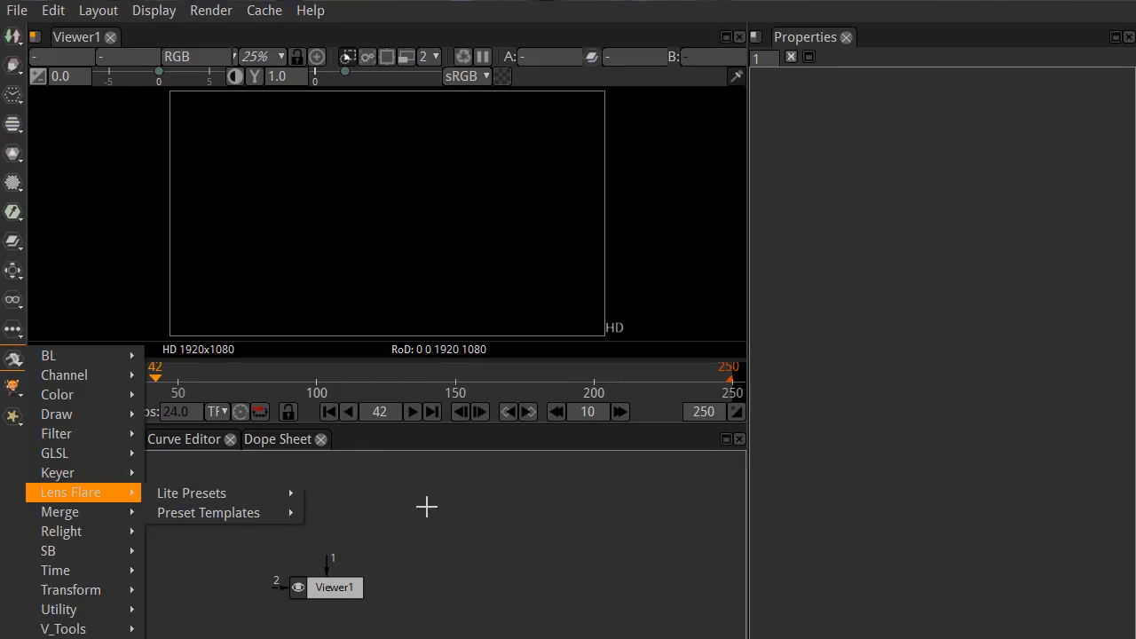
click(426, 506)
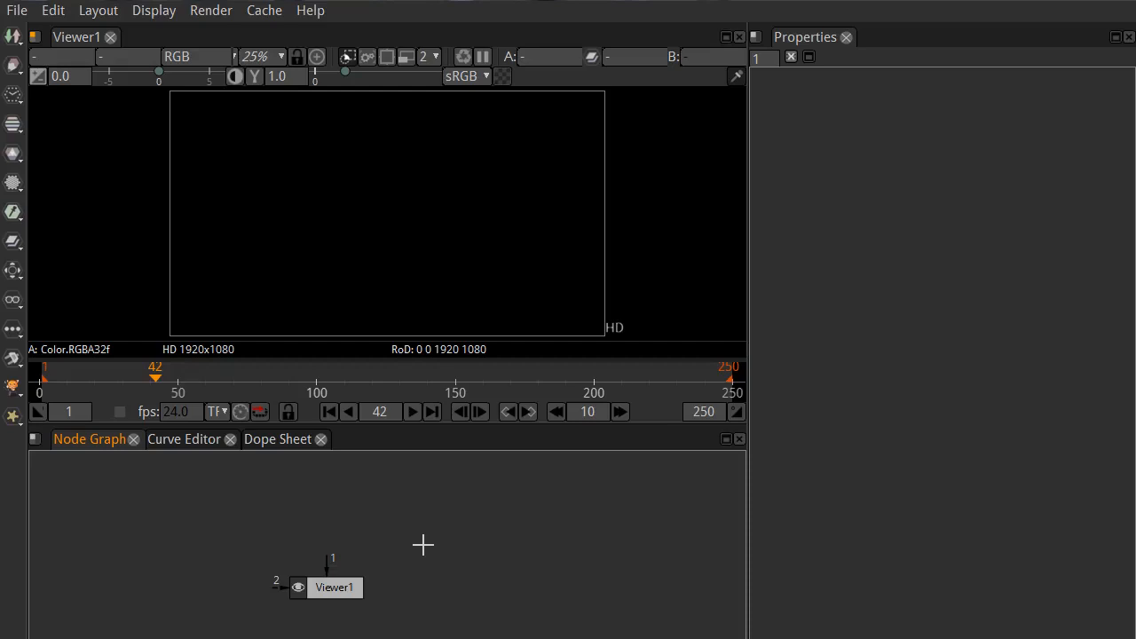
Step: Review the PyPlugs search path in the plug-in preferences and close the preferences without changing anything
click(54, 10)
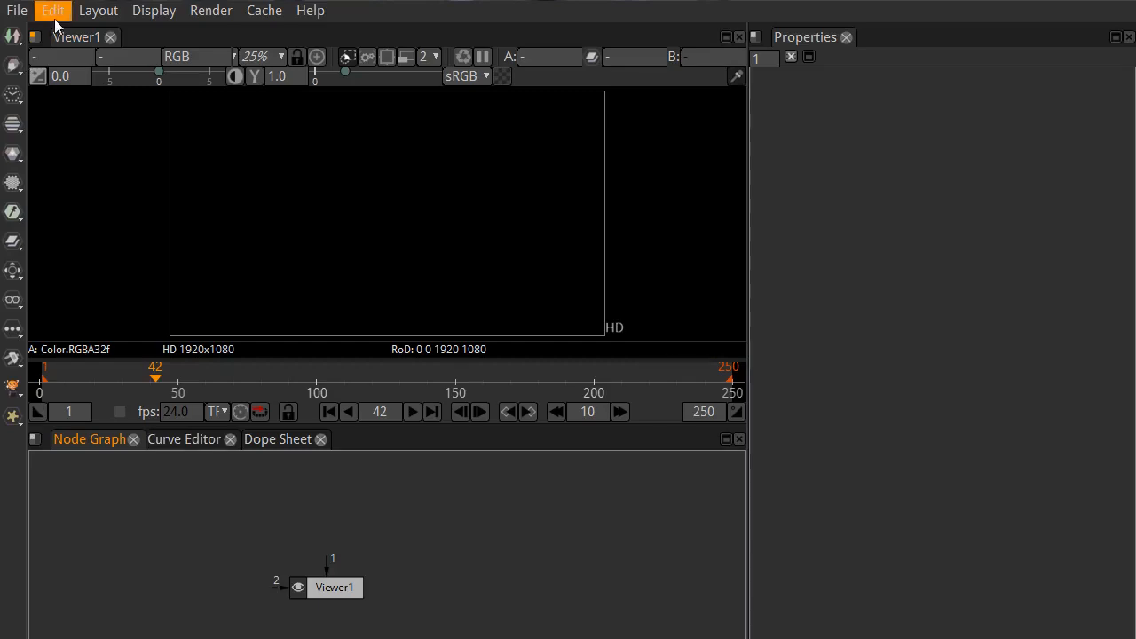
click(96, 38)
drag(702, 200, 364, 76)
click(202, 322)
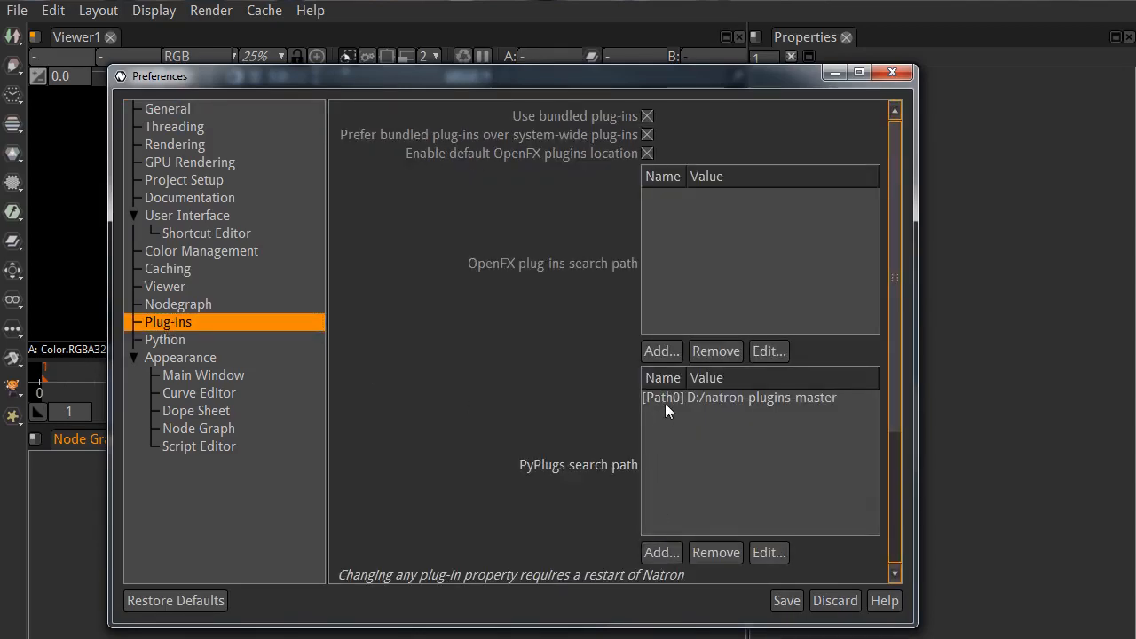
mouse_move(835, 402)
click(809, 398)
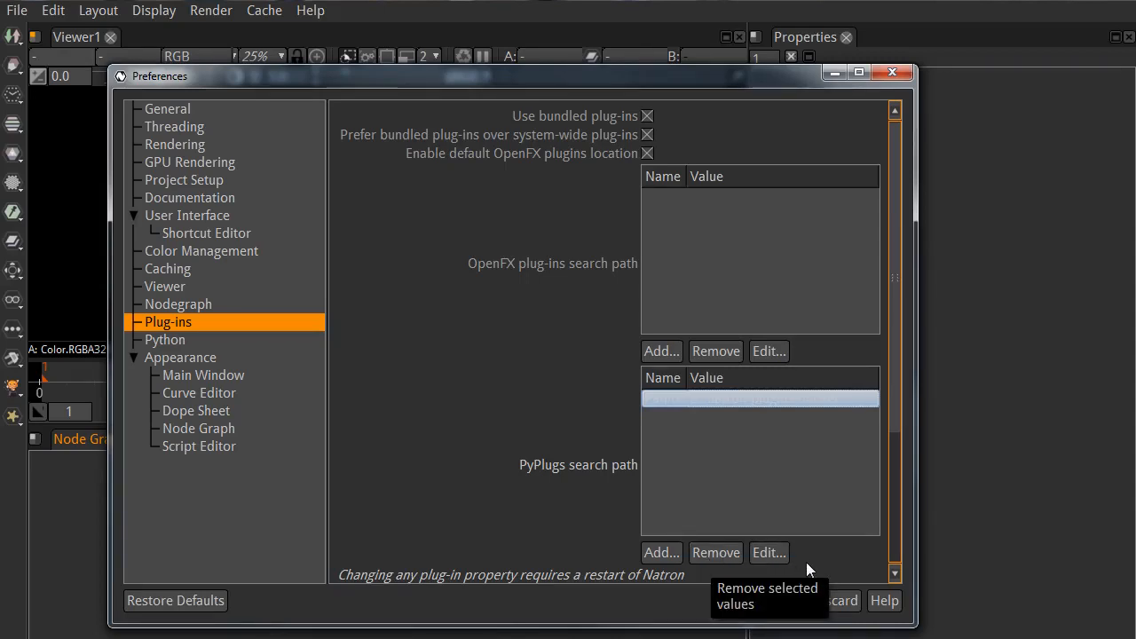
click(543, 479)
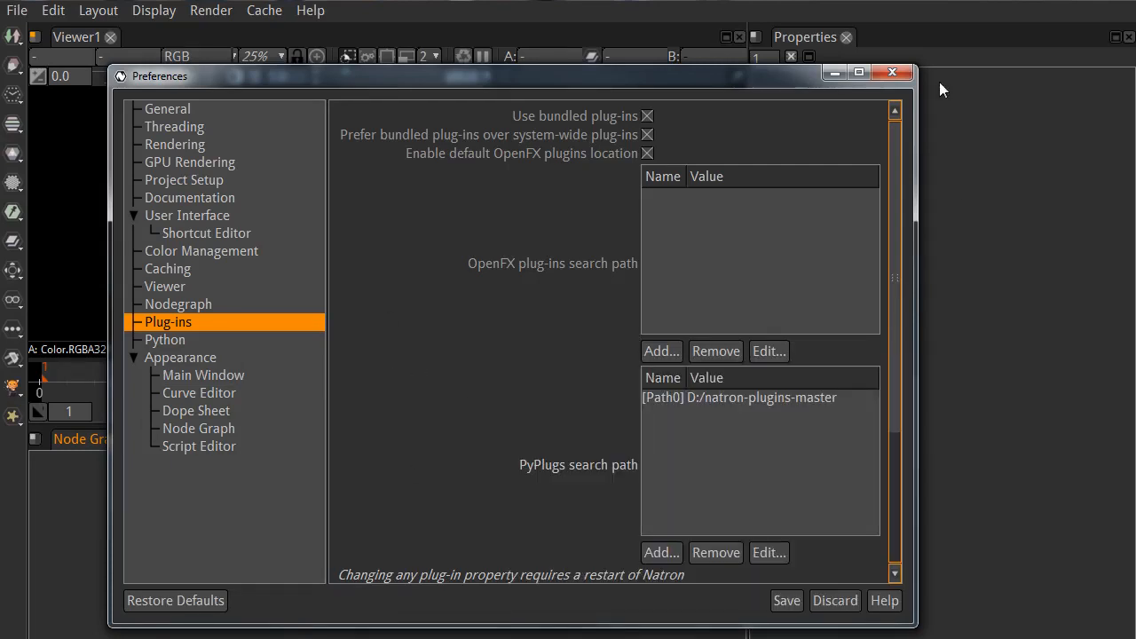
click(908, 75)
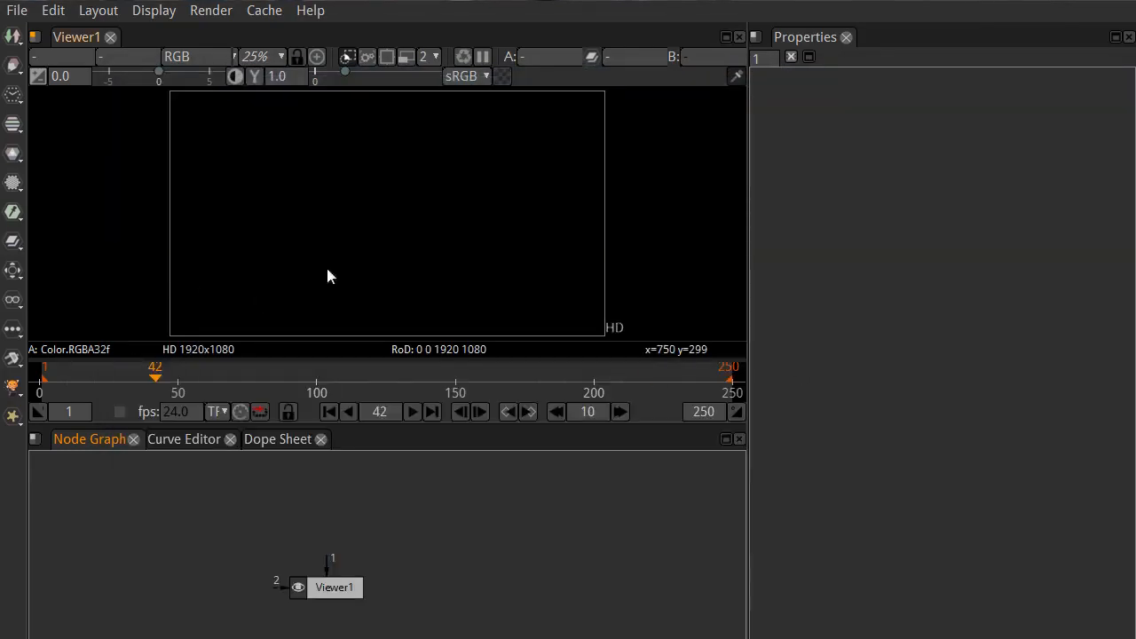